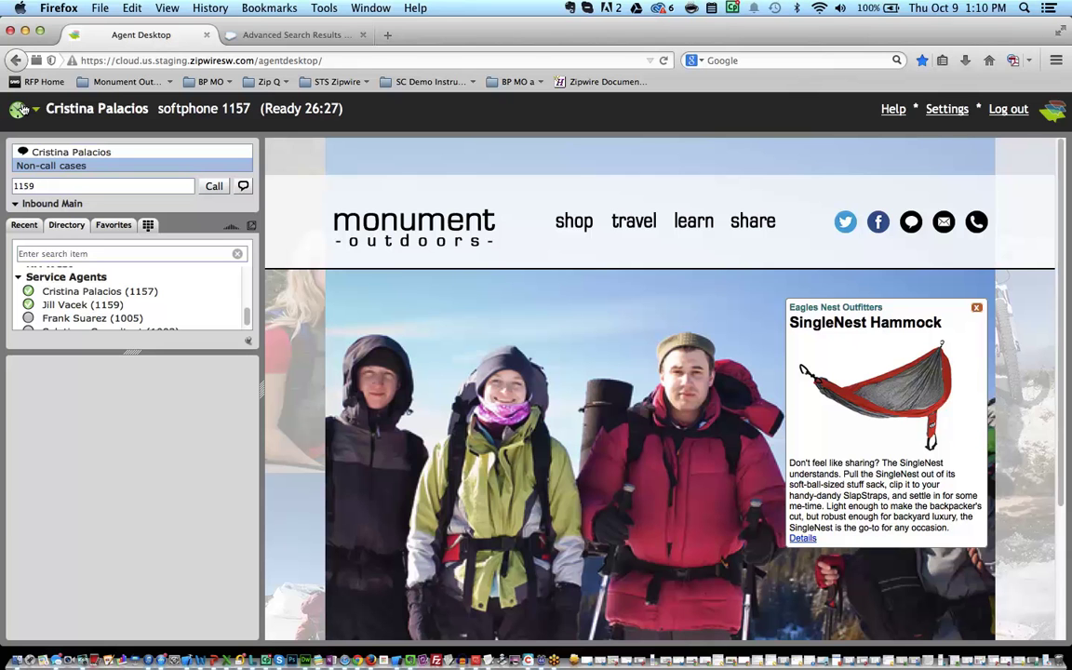
Launch the Monument Outdoors app in iOS Simulator and tap HELP ME to request a chat.
{"action": "key", "text": "ctrl+Left"}
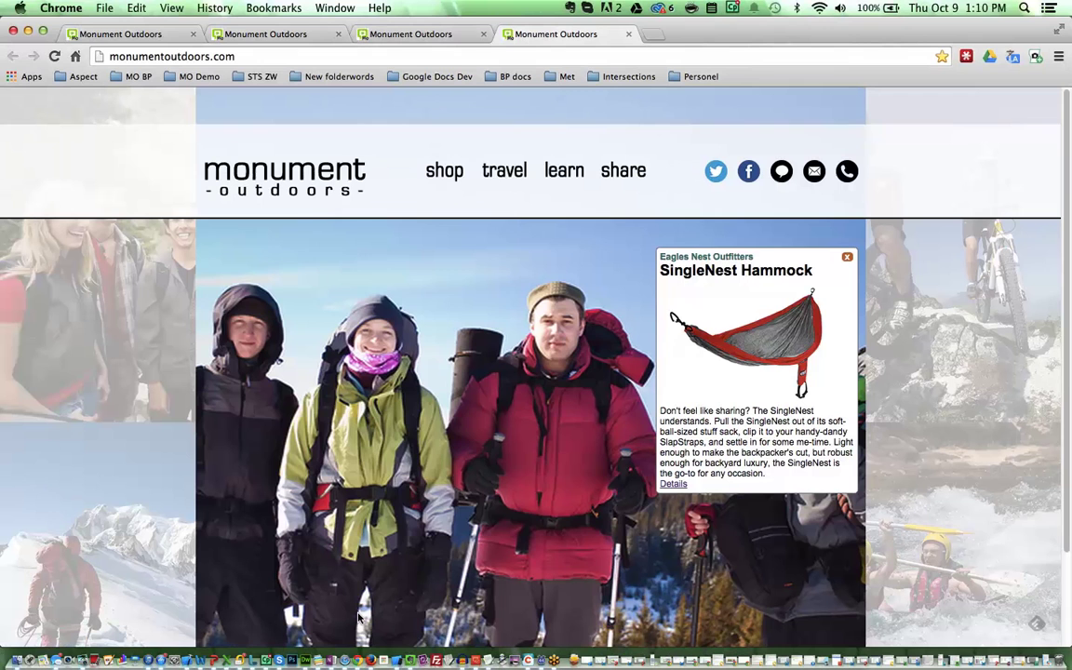
{"action": "left_click", "coordinate": [395, 609]}
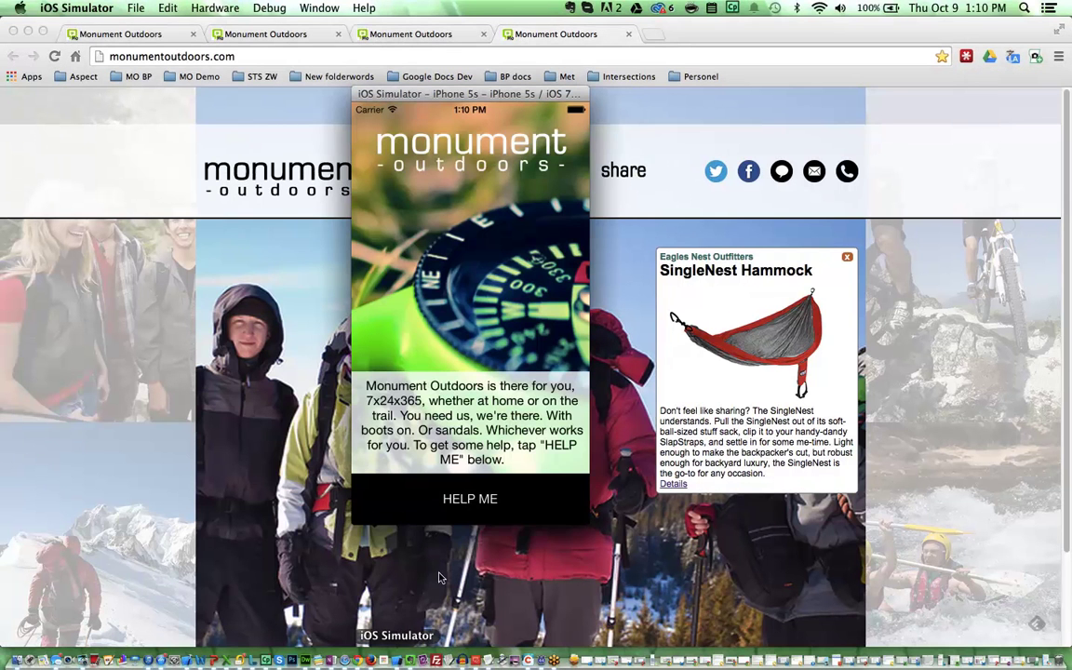
{"action": "left_click", "coordinate": [470, 499]}
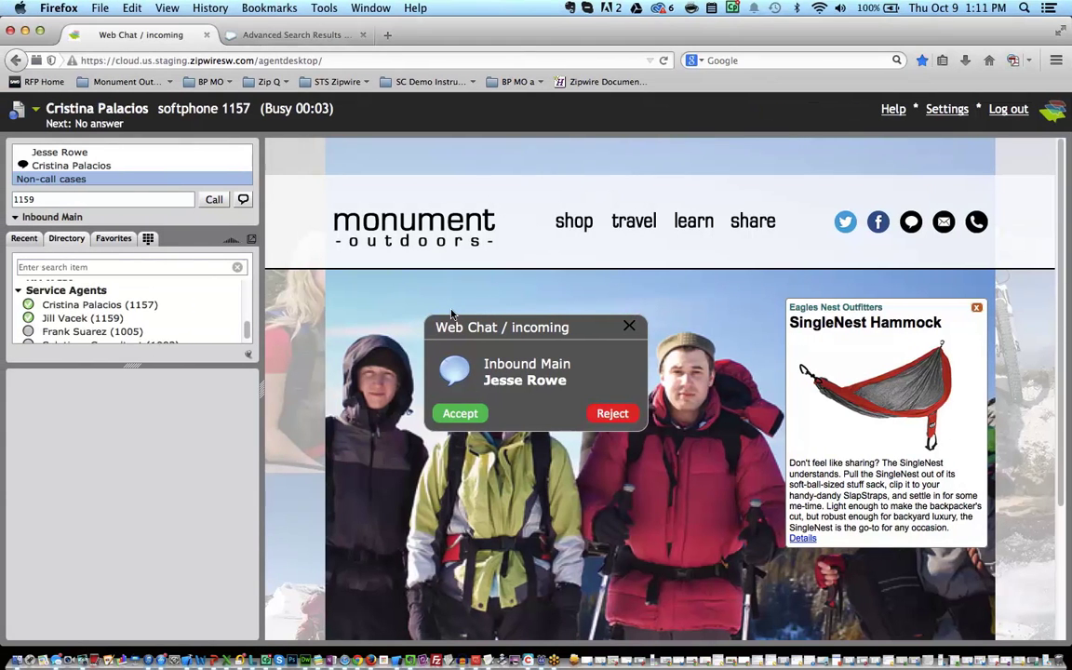
Accept the incoming Inbound Main web chat from the phone customer.
{"action": "left_click", "coordinate": [450, 413]}
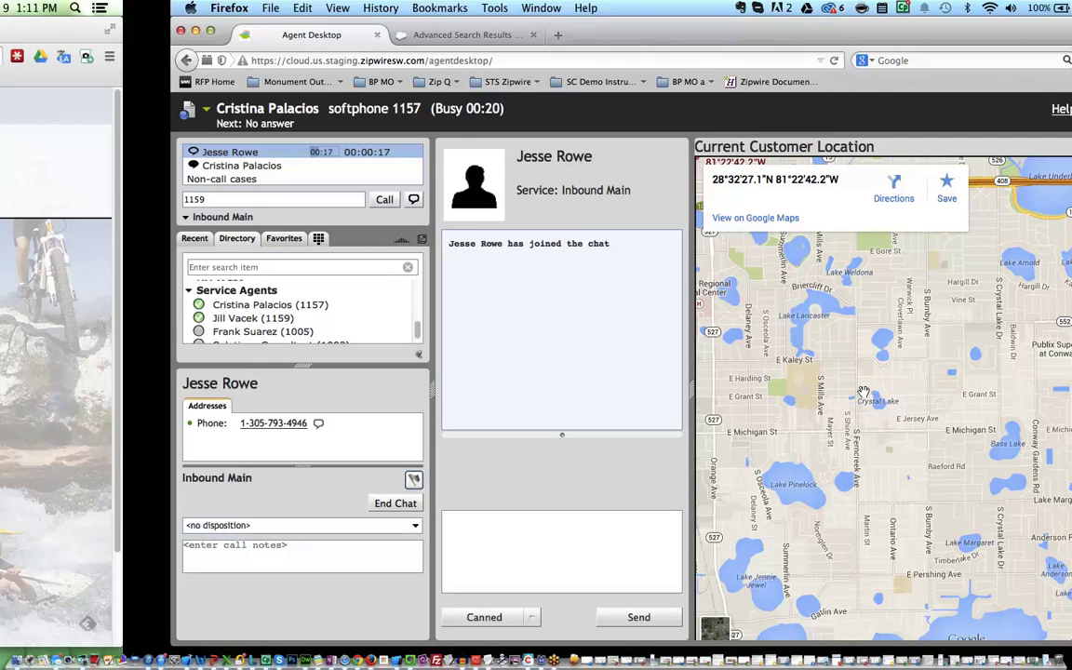
From the phone app, send the agent the message 'broken tent pole'.
{"action": "key", "text": "F12"}
{"action": "key", "text": "F12"}
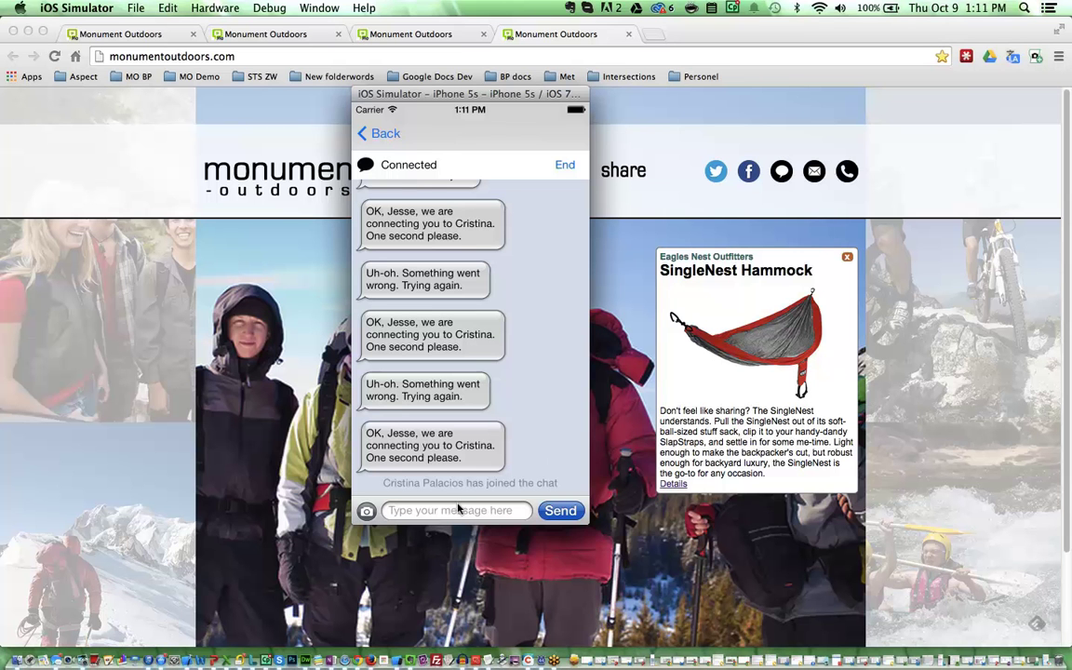
{"action": "left_click", "coordinate": [454, 511]}
{"action": "type", "text": "bro"}
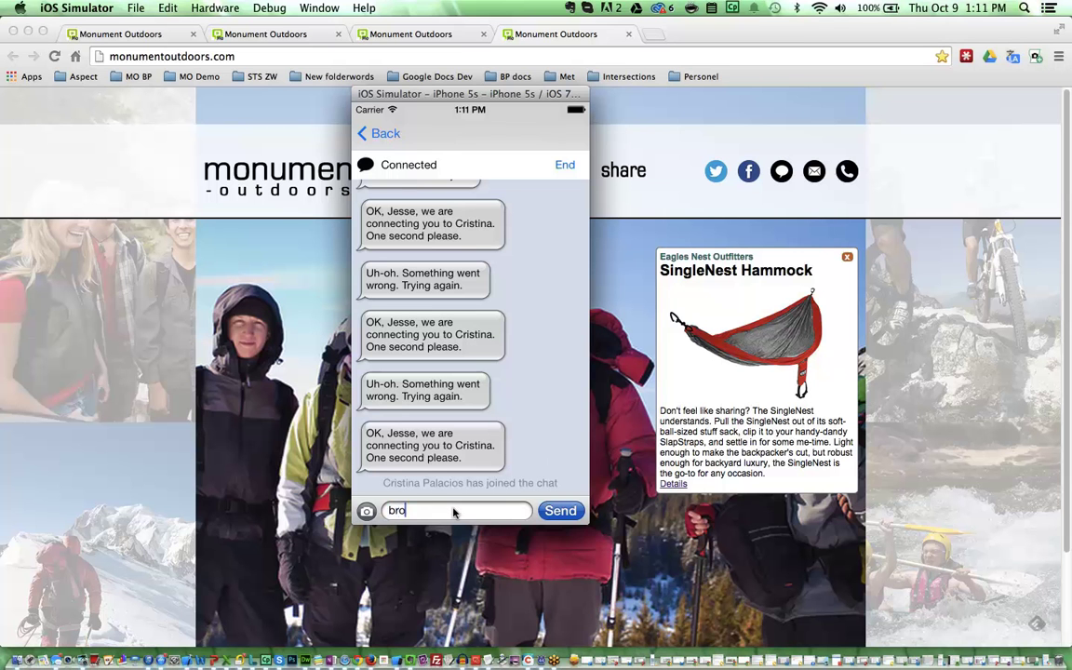
{"action": "type", "text": "ken tent pole"}
{"action": "key", "text": "Return"}
Attach and send the broken pole photo from Saved Photos.
{"action": "left_click", "coordinate": [366, 512]}
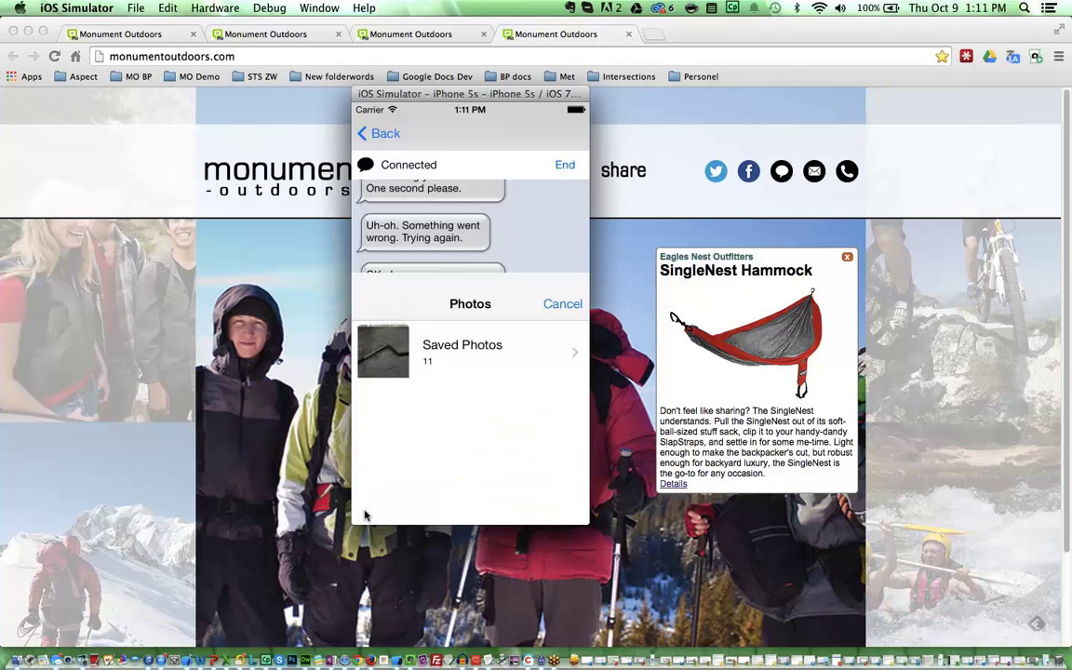
{"action": "left_click", "coordinate": [388, 174]}
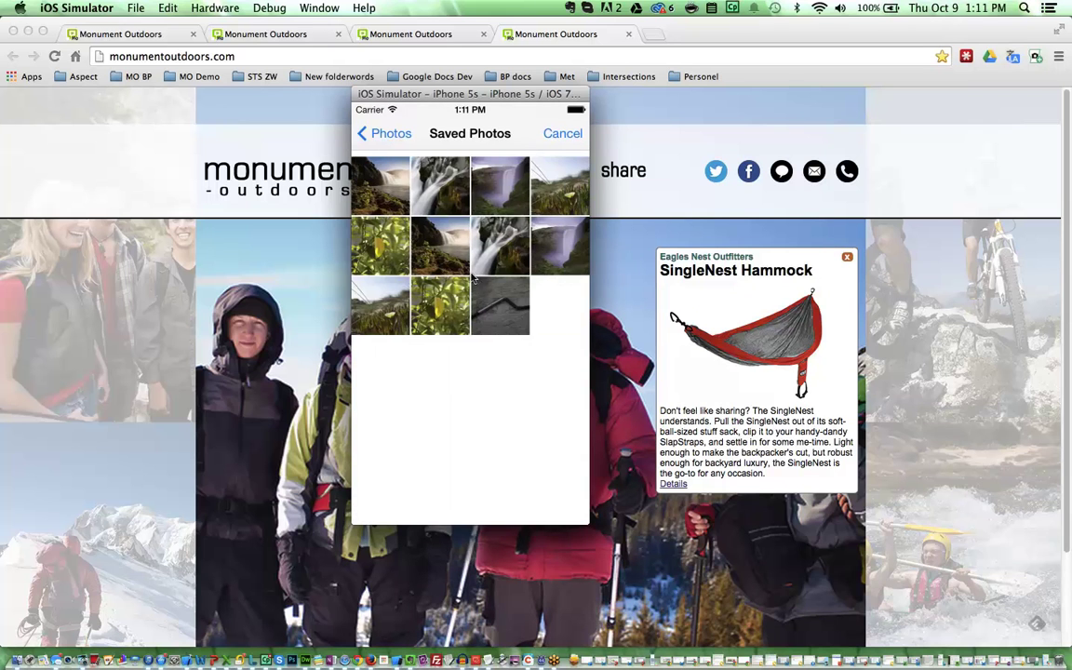
{"action": "left_click", "coordinate": [493, 298]}
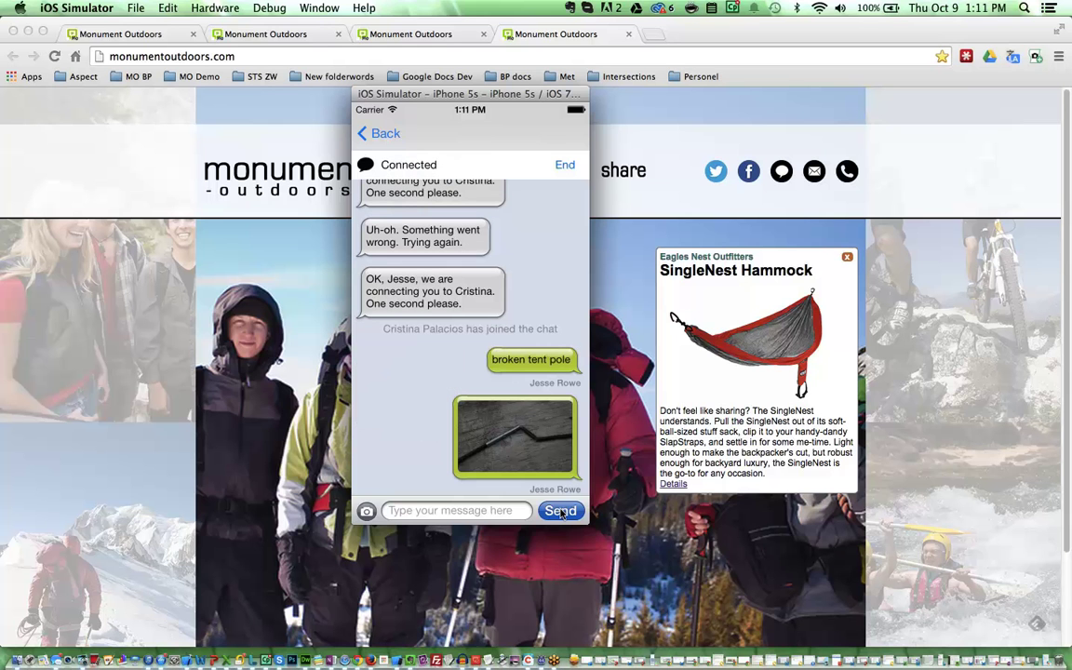
{"action": "key", "text": "ctrl+Right"}
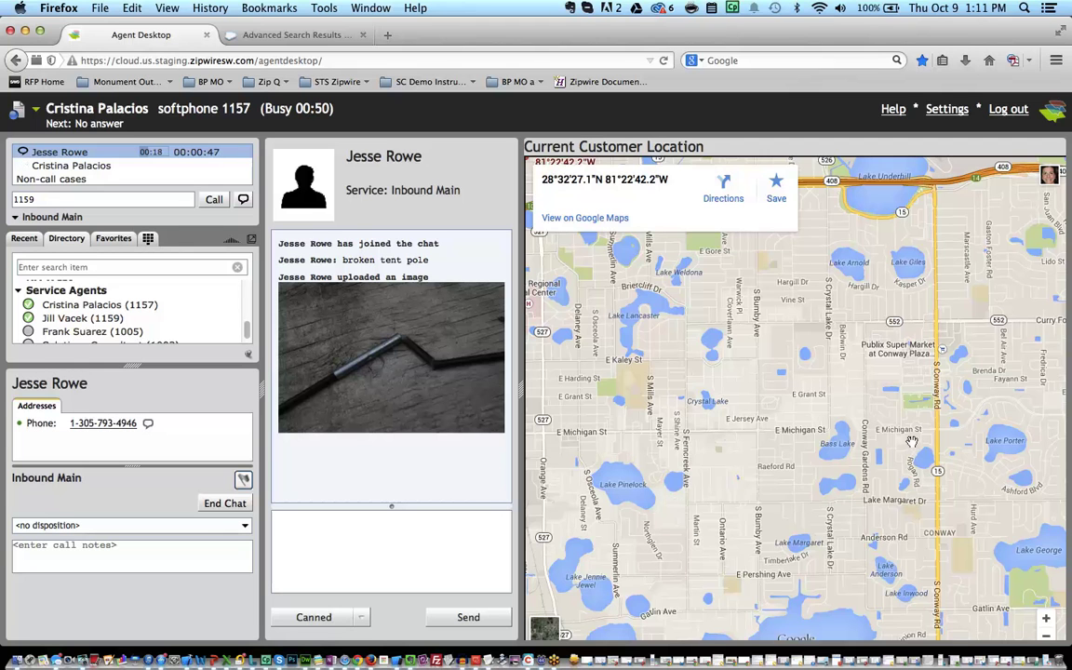
Send the canned How-To's reply 'How to fix a broken tent Pole' to the customer.
{"action": "scroll", "coordinate": [912, 442], "scroll_direction": "down", "scroll_amount": 3}
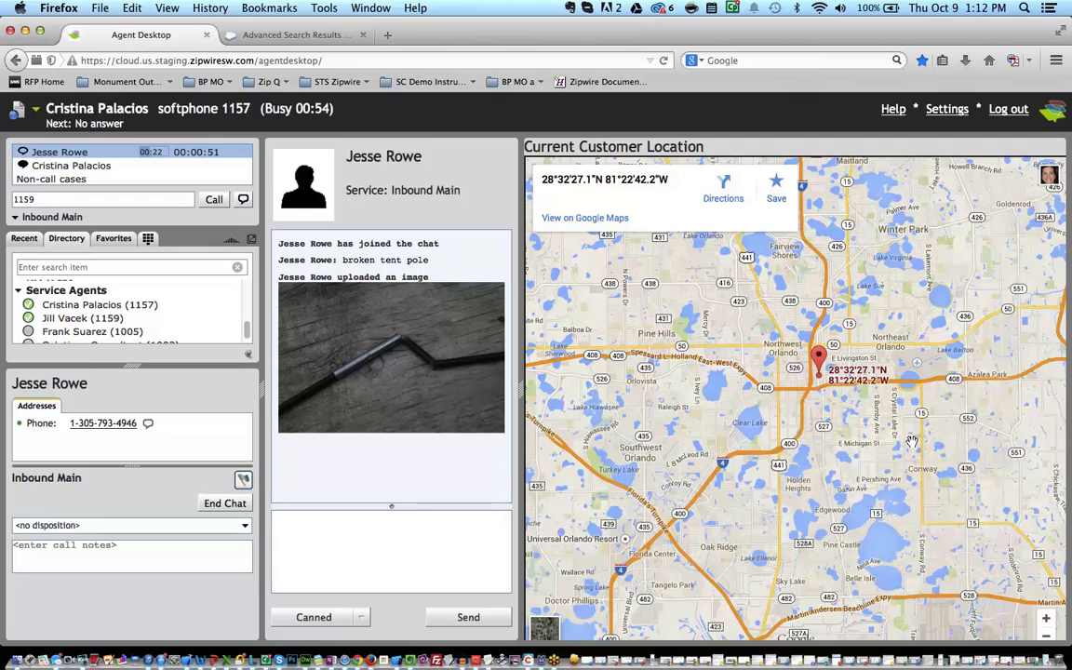
{"action": "left_click", "coordinate": [351, 617]}
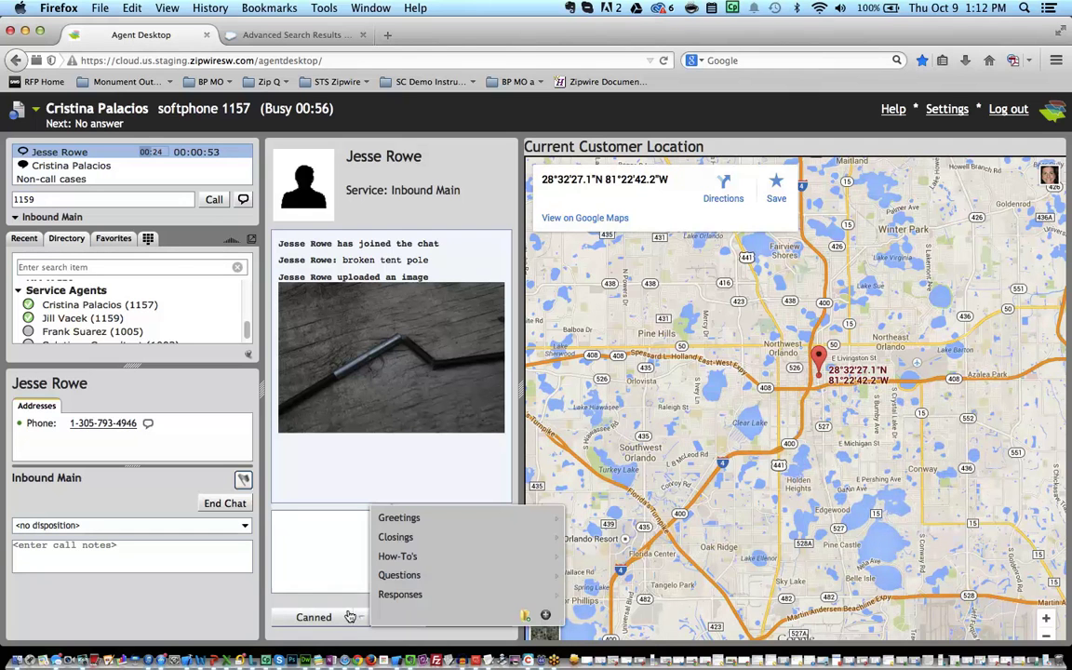
{"action": "mouse_move", "coordinate": [397, 555]}
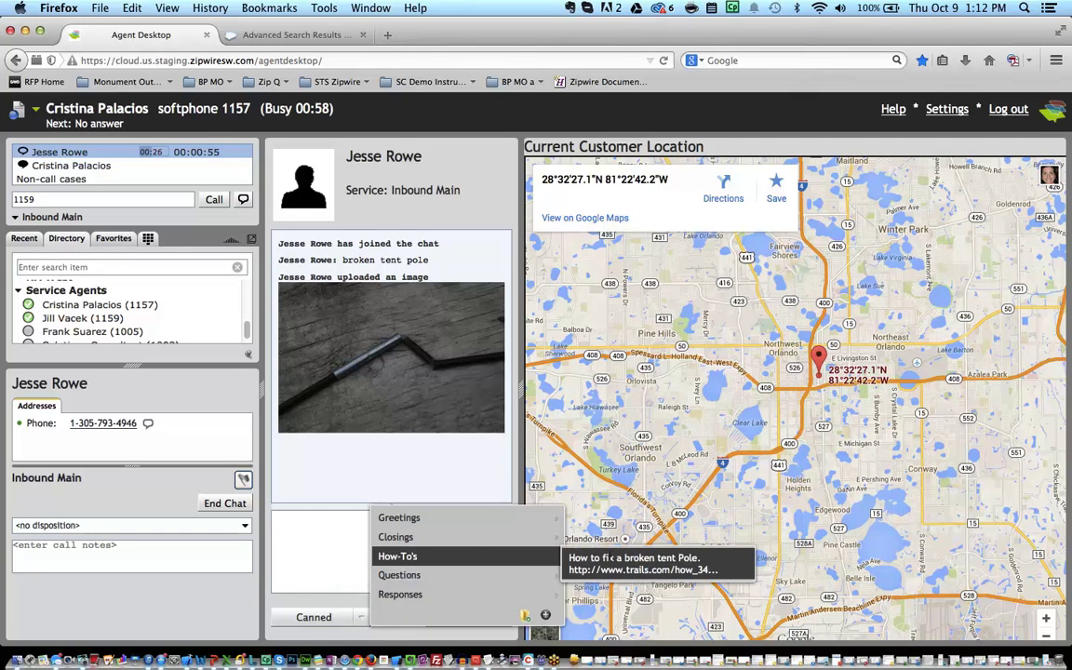
{"action": "left_click", "coordinate": [587, 556]}
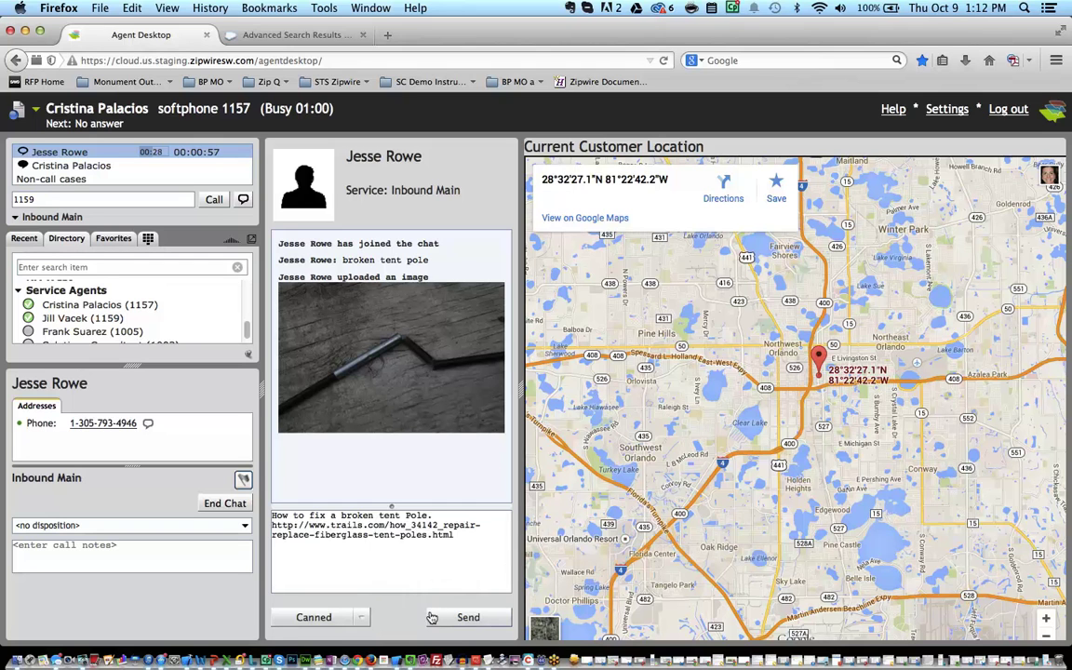
{"action": "left_click", "coordinate": [431, 617]}
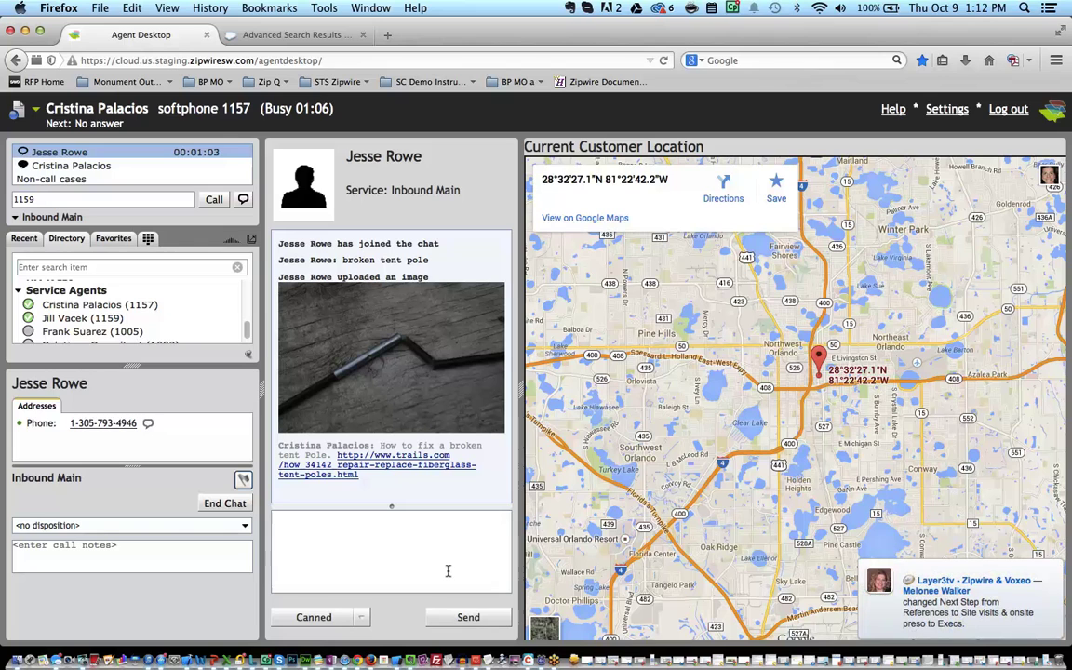
{"action": "key", "text": "ctrl+Left"}
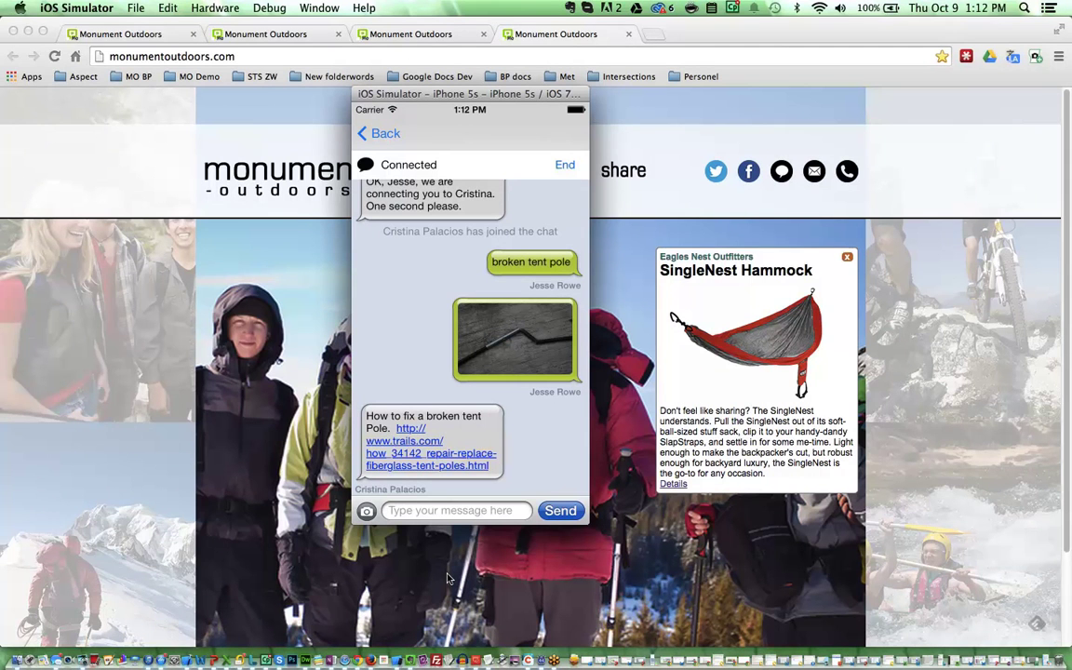
Check the repair link on the phone, then return to the agent desktop Space.
{"action": "key", "text": "ctrl+Right"}
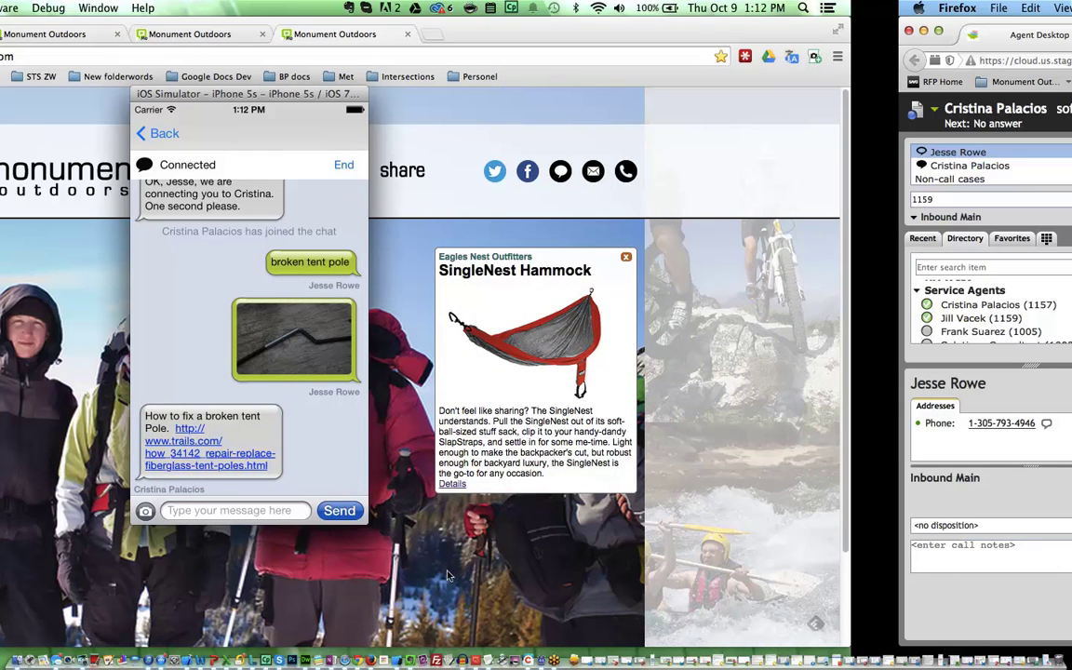
{"action": "key", "text": "ctrl+Right"}
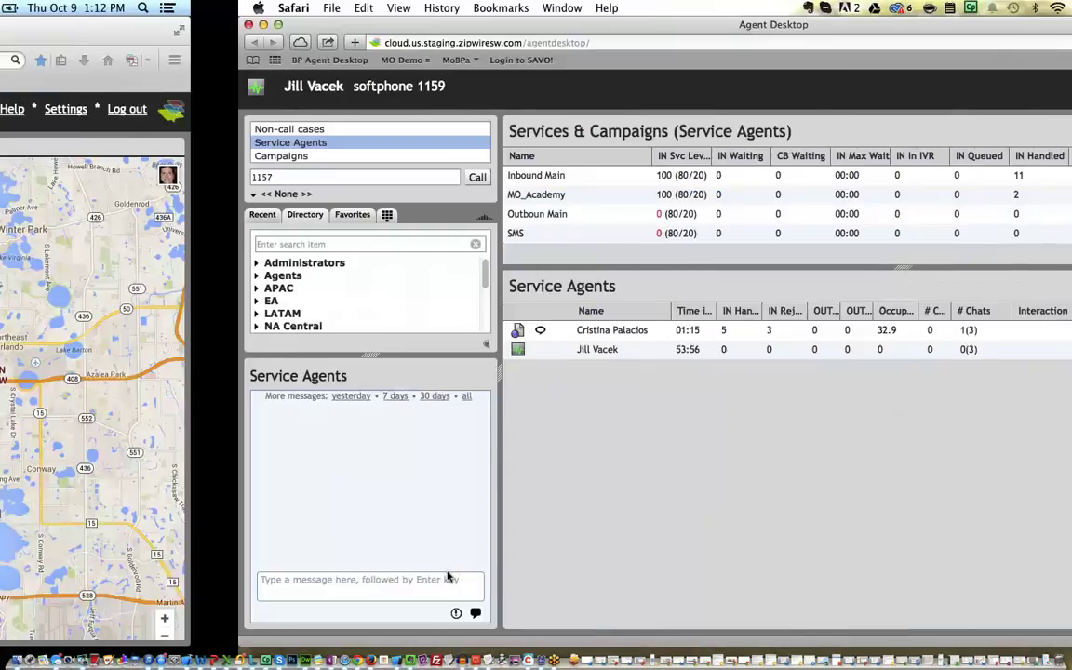
{"action": "key", "text": "ctrl+Left"}
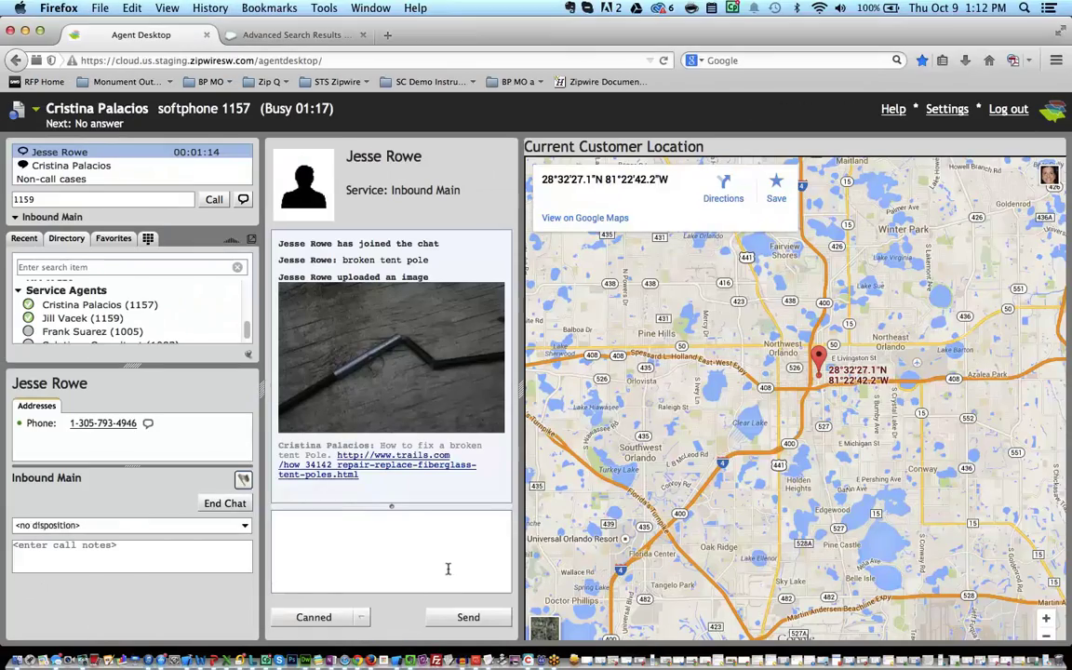
End the chat and submit the survey with both rating sliders near the top.
{"action": "left_click", "coordinate": [212, 502]}
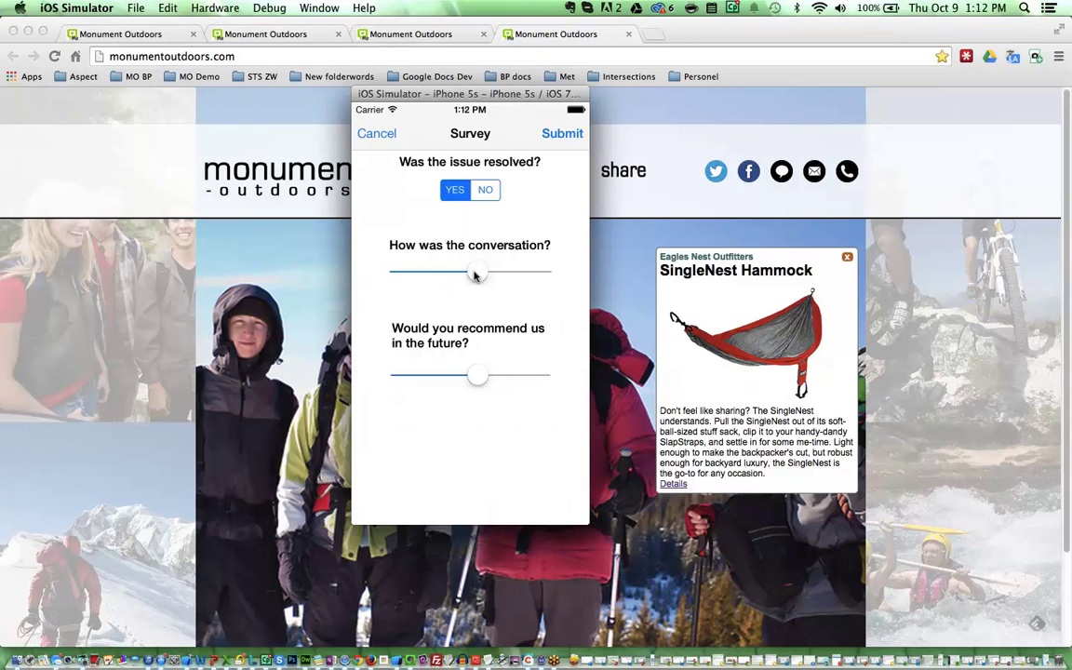
{"action": "left_click_drag", "start_coordinate": [475, 275], "coordinate": [542, 271]}
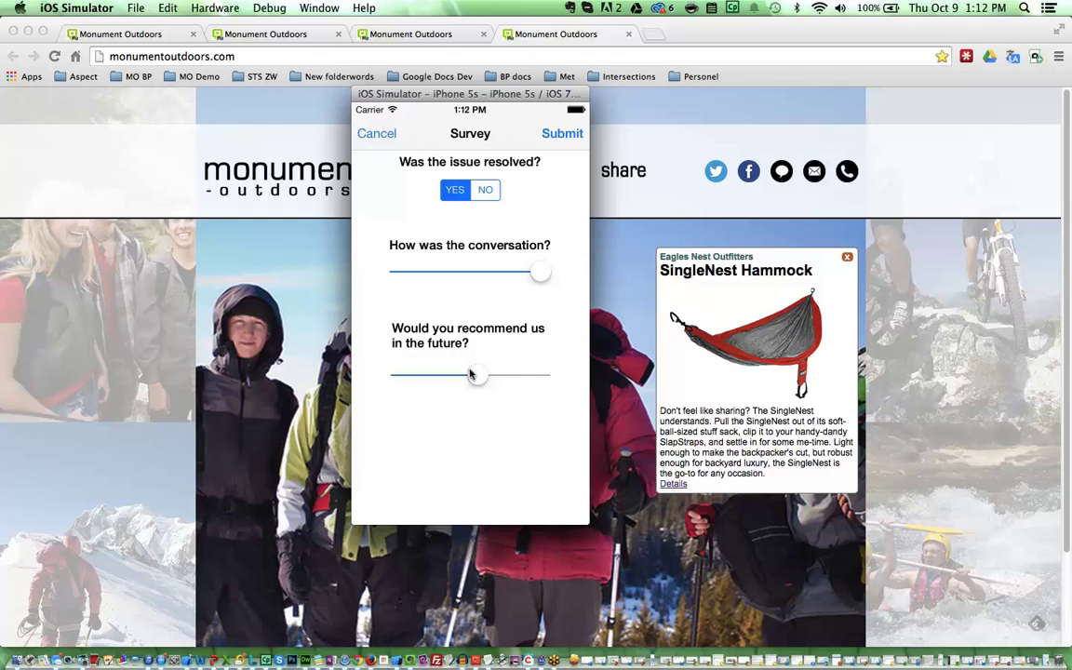
{"action": "left_click_drag", "start_coordinate": [471, 374], "coordinate": [544, 375]}
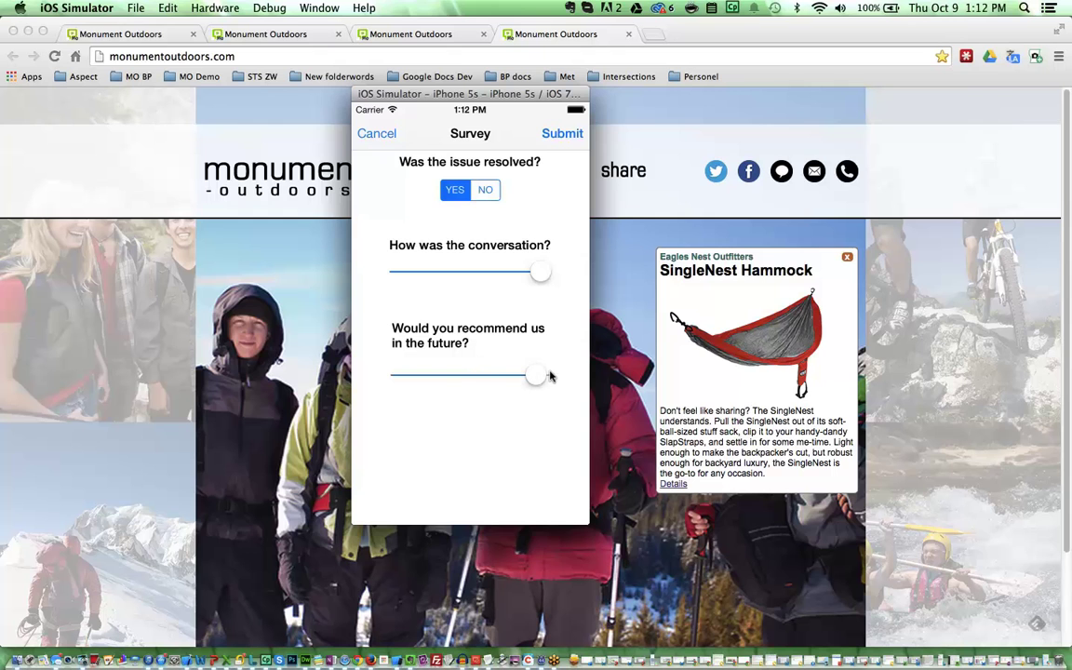
{"action": "left_click", "coordinate": [562, 133]}
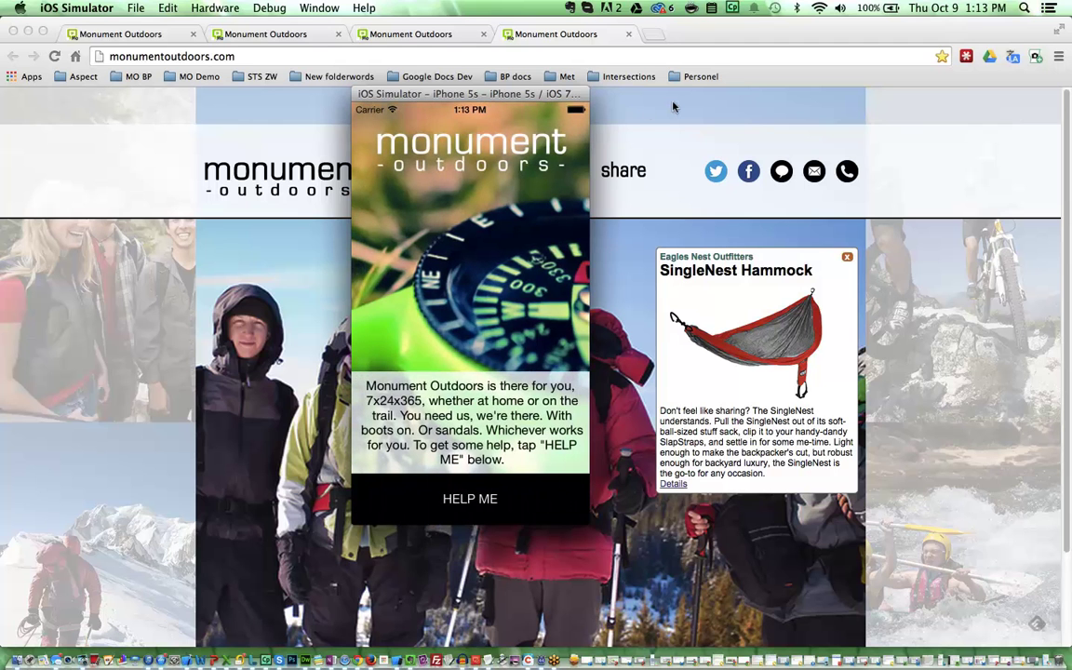
{"action": "left_click", "coordinate": [674, 107]}
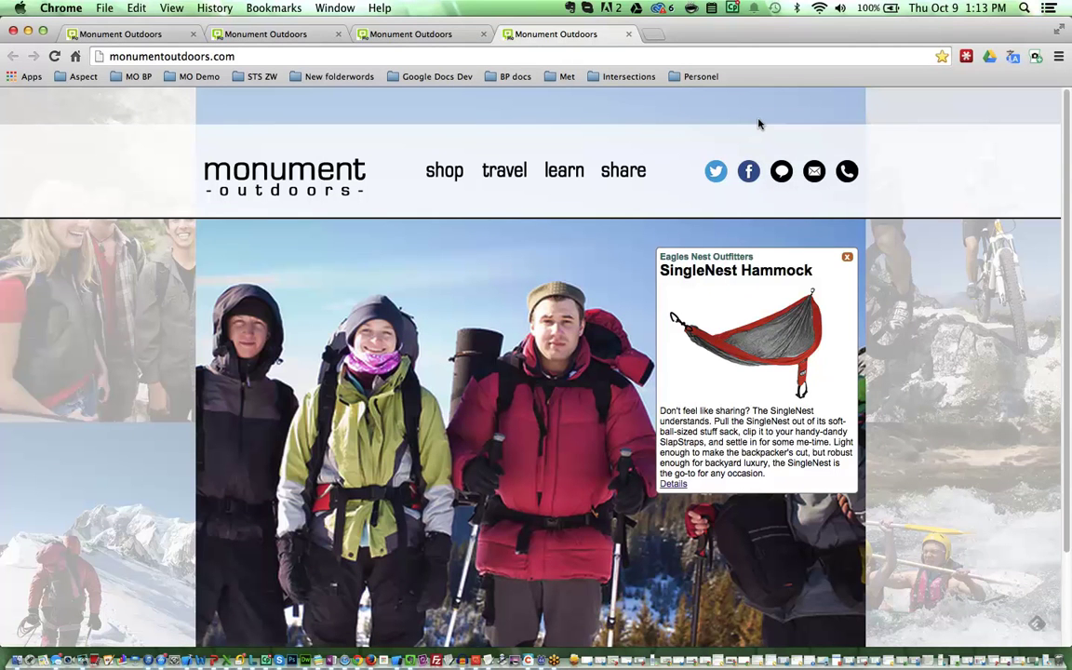
Open the MoChat form and autofill the customer's first and last name.
{"action": "left_click", "coordinate": [777, 166]}
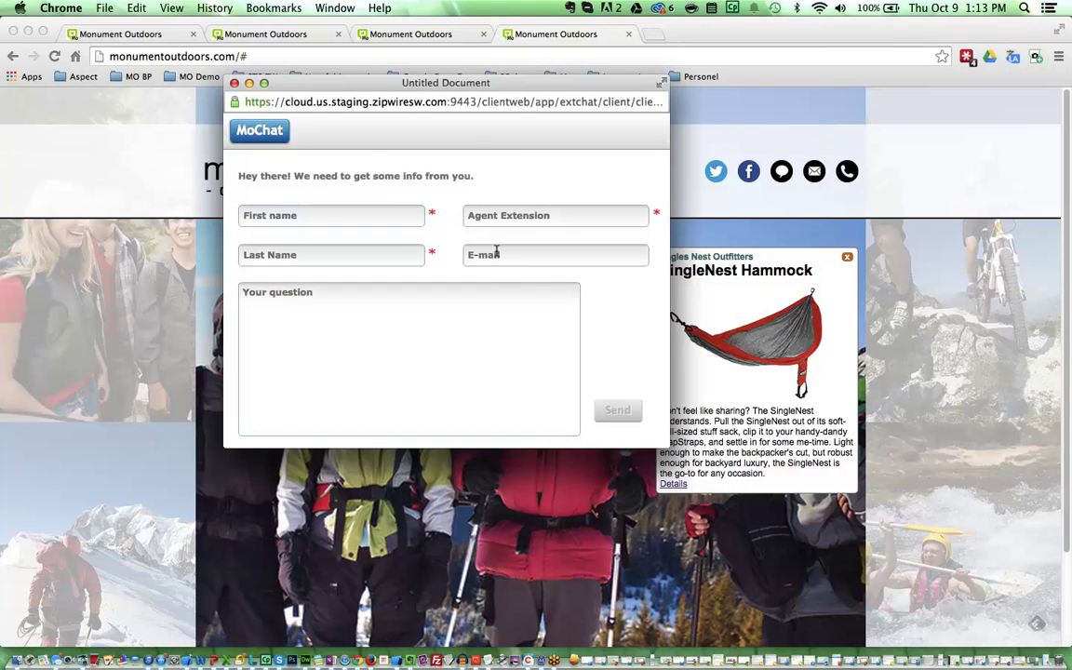
{"action": "left_click", "coordinate": [387, 213]}
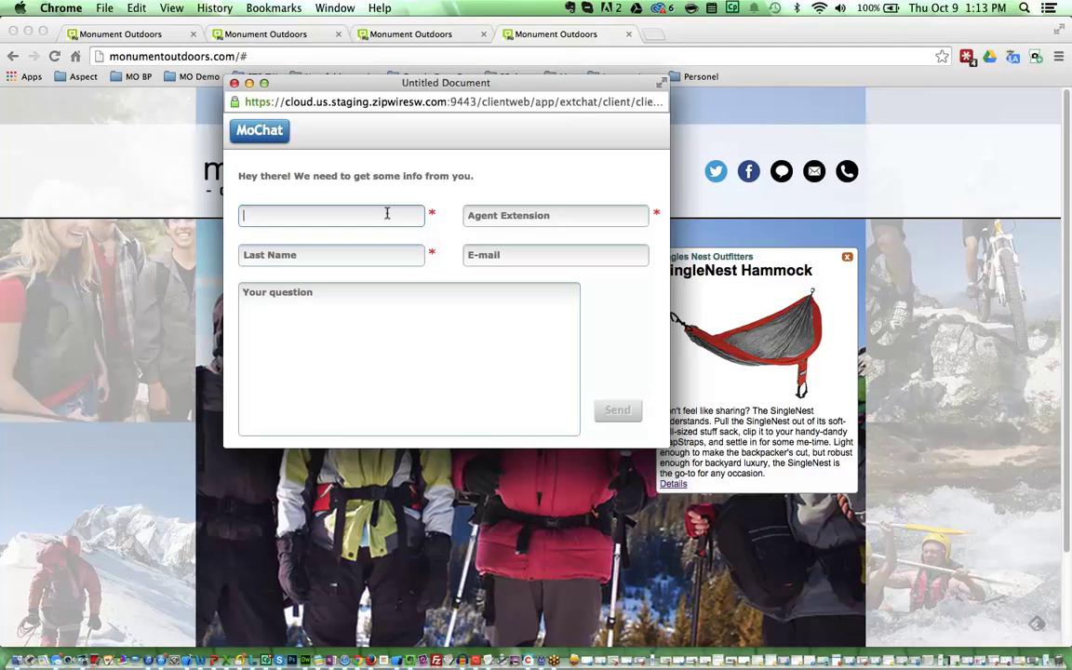
{"action": "type", "text": "c"}
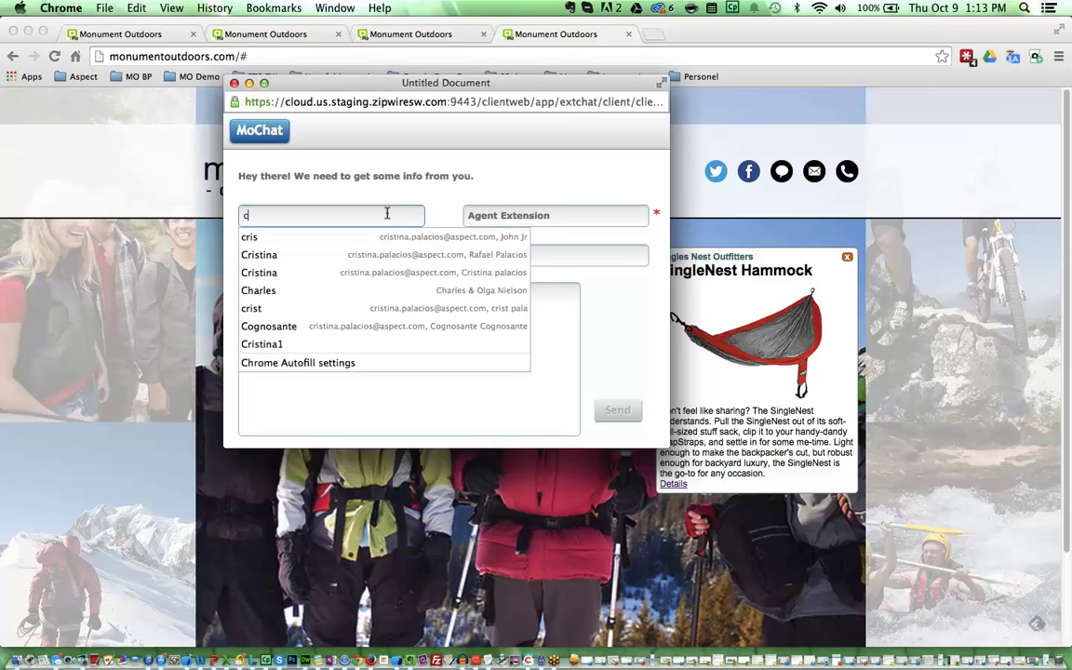
{"action": "key", "text": "Down"}
{"action": "key", "text": "Down"}
{"action": "key", "text": "Return"}
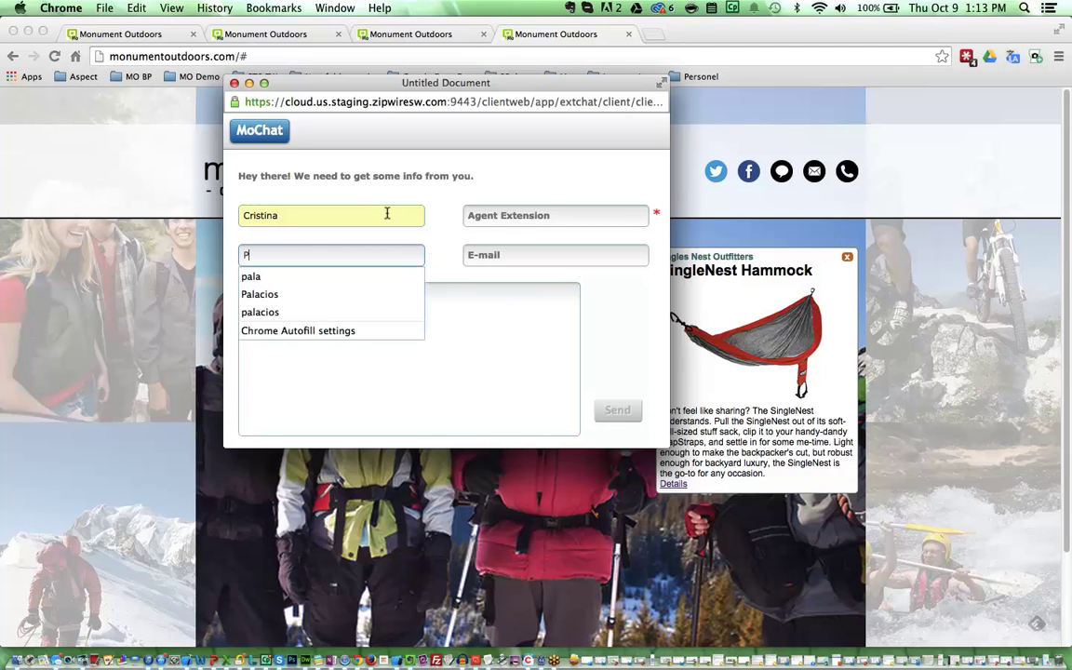
{"action": "key", "text": "Down"}
{"action": "key", "text": "Down"}
{"action": "key", "text": "Tab"}
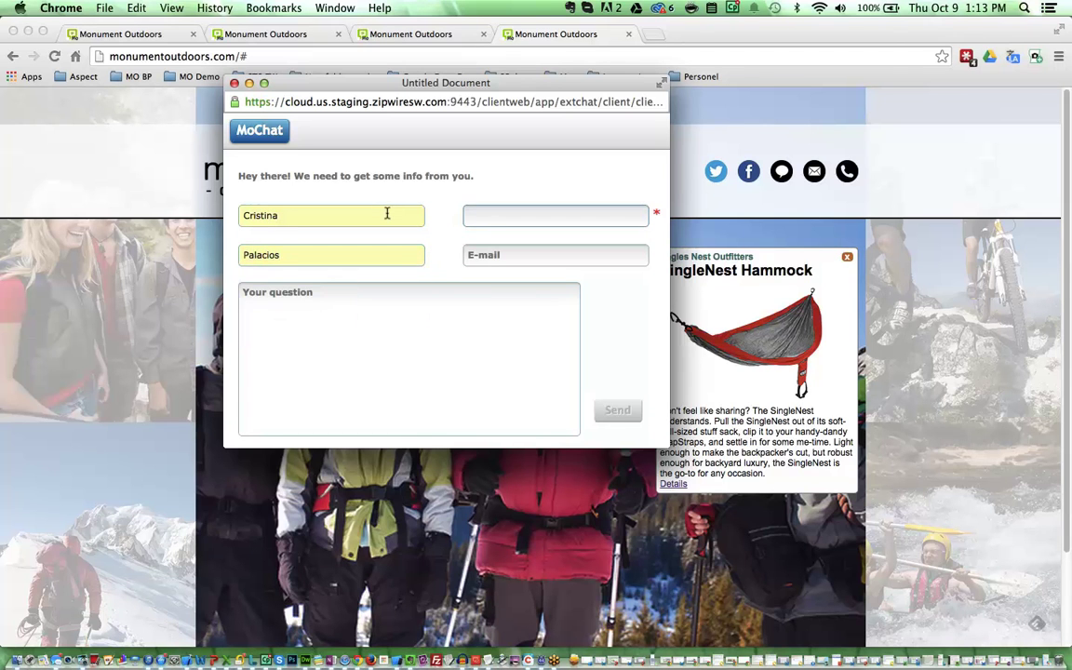
Re-enter the customer's first name and surname via autofill and set Agent Extension 11.
{"action": "left_click", "coordinate": [280, 214]}
{"action": "double_click", "coordinate": [280, 213]}
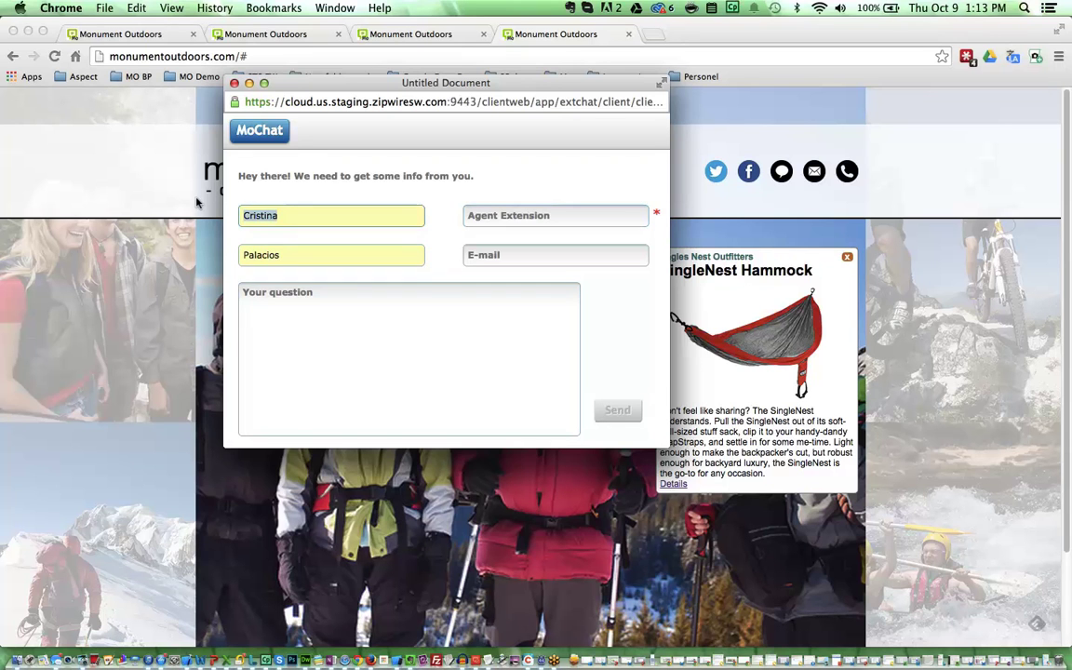
{"action": "type", "text": "J"}
{"action": "key", "text": "Down"}
{"action": "key", "text": "Down"}
{"action": "key", "text": "Tab"}
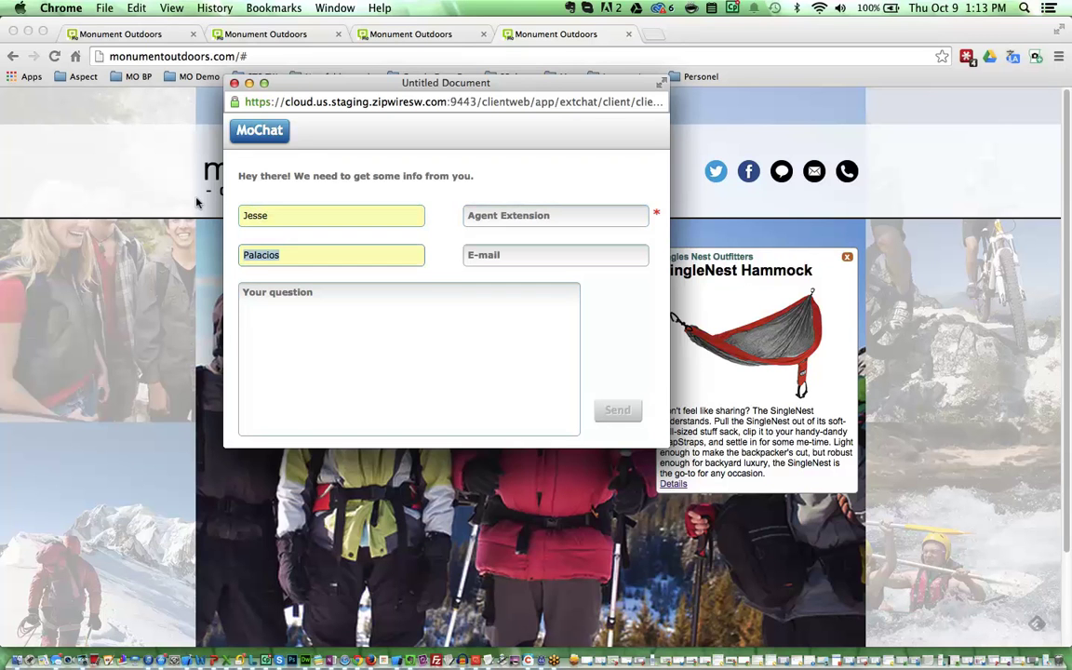
{"action": "type", "text": "Roe"}
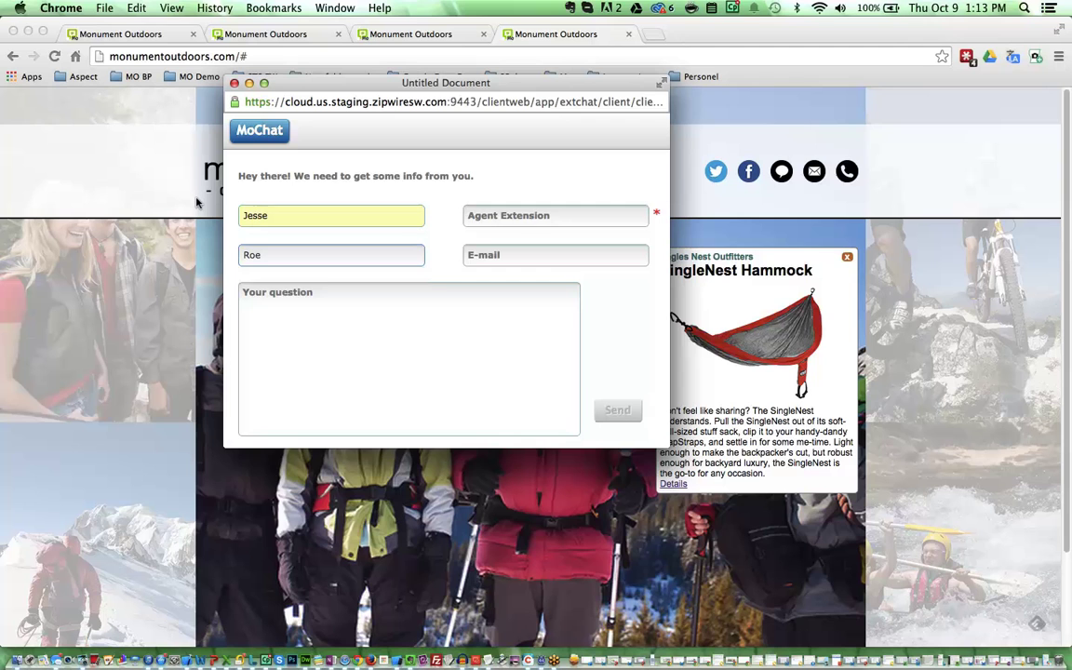
{"action": "key", "text": "BackSpace"}
{"action": "key", "text": "Down"}
{"action": "key", "text": "Tab"}
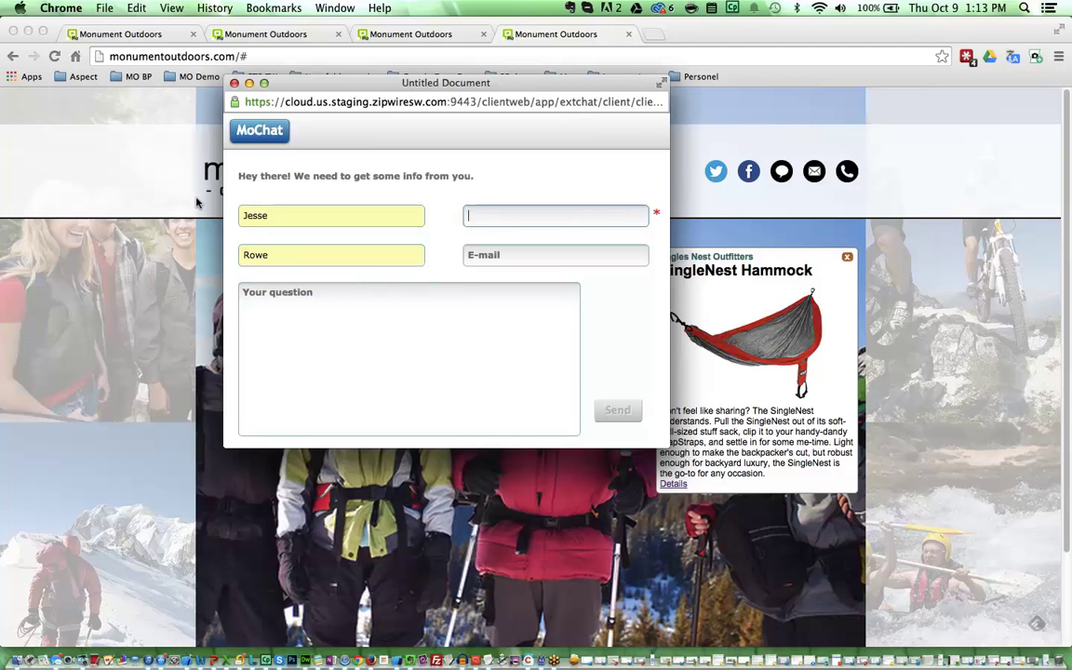
{"action": "type", "text": "1157"}
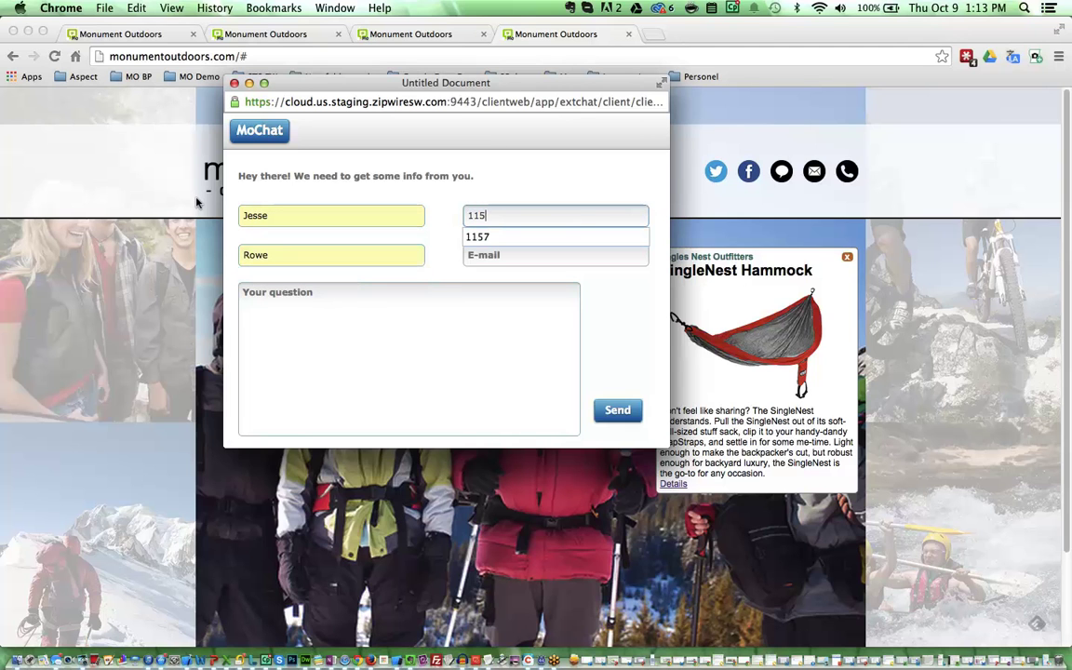
Autofill the customer's e-mail, enter the question 'broken tent pole!!!', and send the request.
{"action": "left_click", "coordinate": [516, 241]}
{"action": "type", "text": "cr"}
{"action": "key", "text": "Down"}
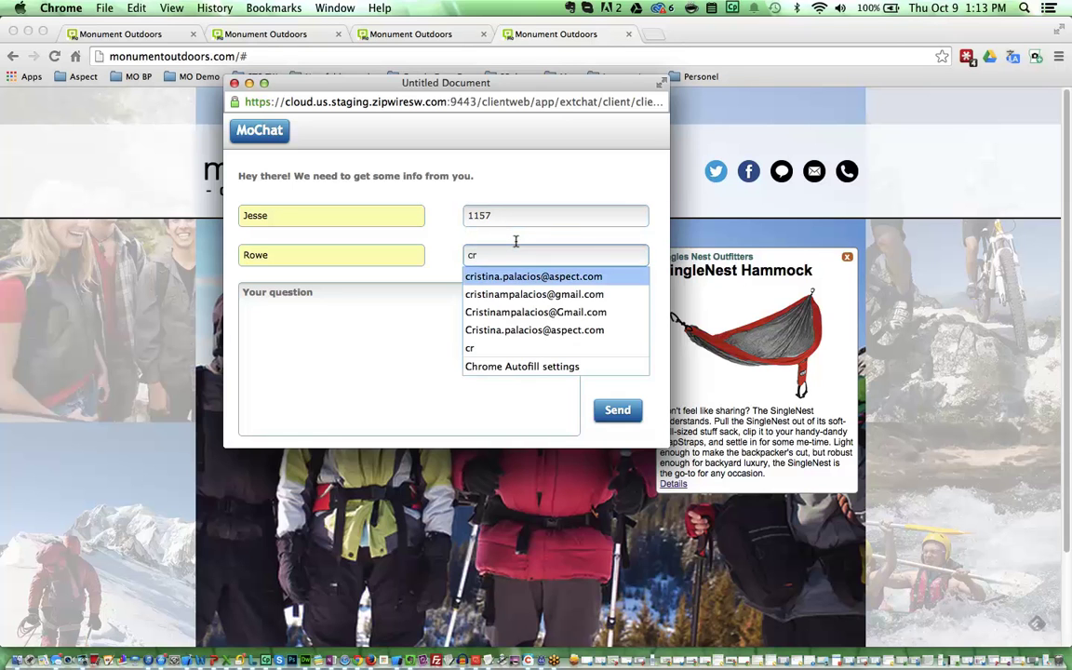
{"action": "key", "text": "Tab"}
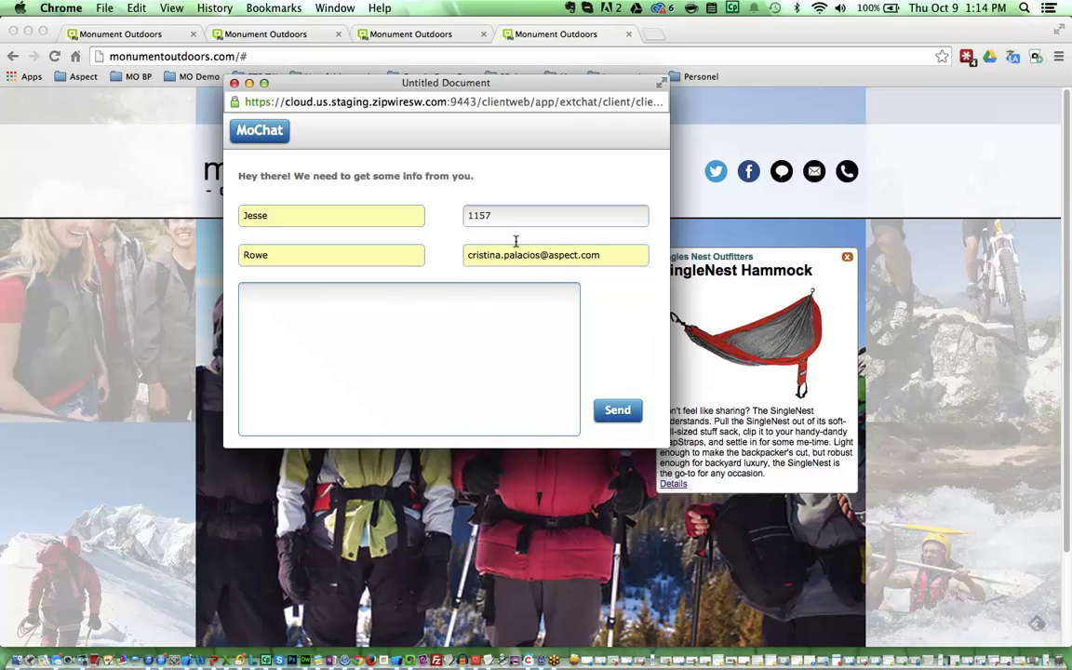
{"action": "type", "text": "broken tent pole!!!"}
{"action": "left_click", "coordinate": [605, 409]}
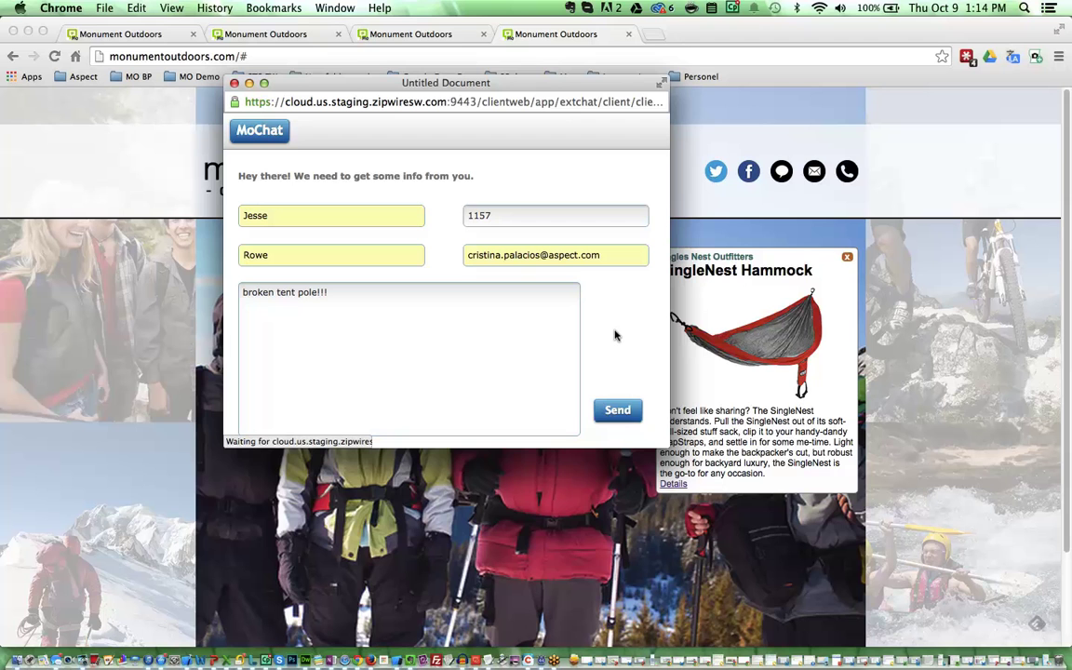
{"action": "key", "text": "super+Tab"}
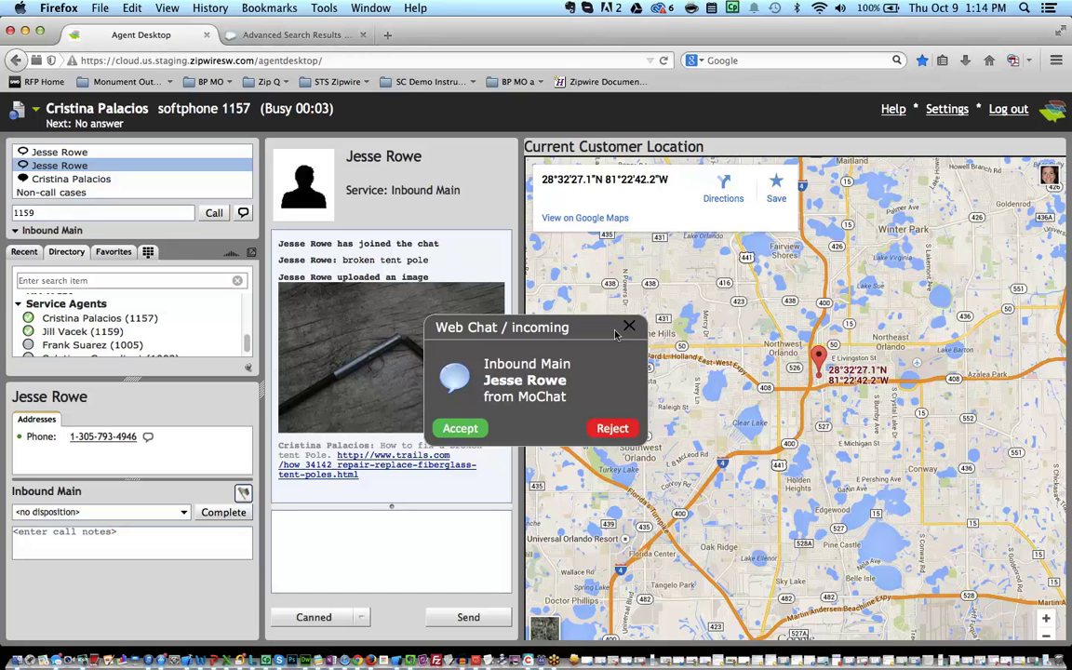
Accept the web chat and reply with the canned 'How to fix a broken tent Pole' link.
{"action": "left_click", "coordinate": [446, 428]}
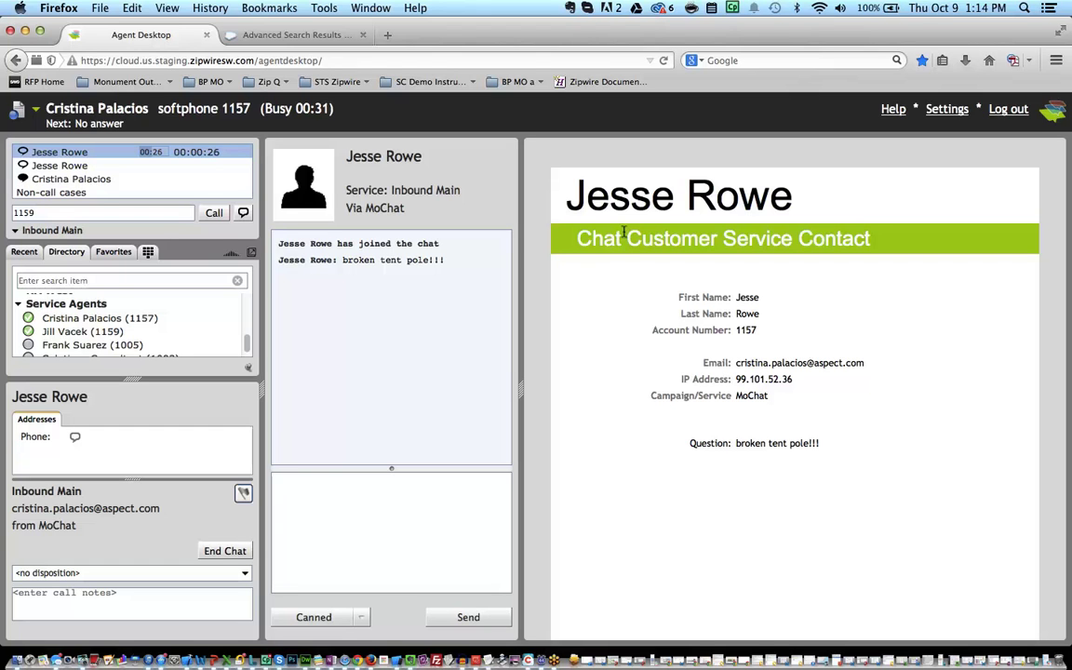
{"action": "left_click", "coordinate": [357, 616]}
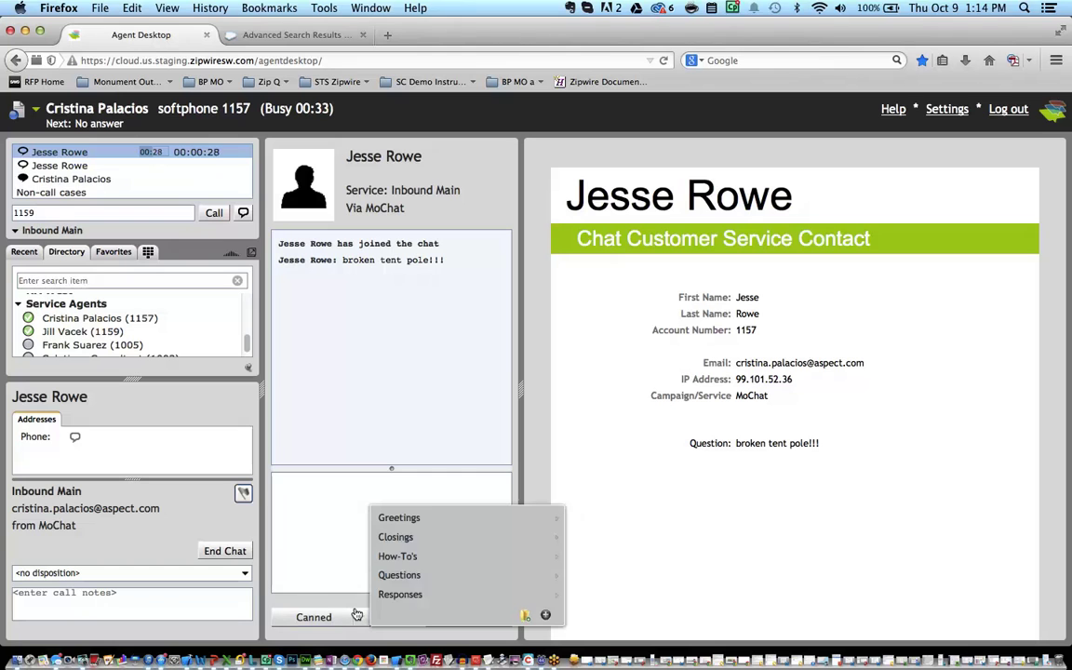
{"action": "mouse_move", "coordinate": [521, 556]}
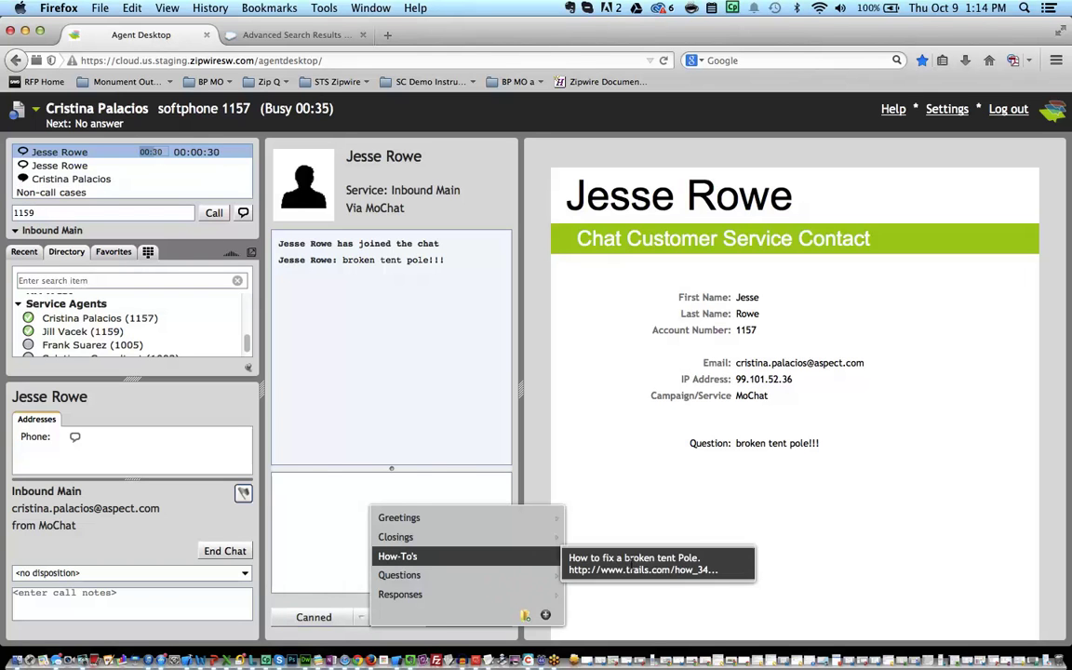
{"action": "left_click", "coordinate": [634, 559]}
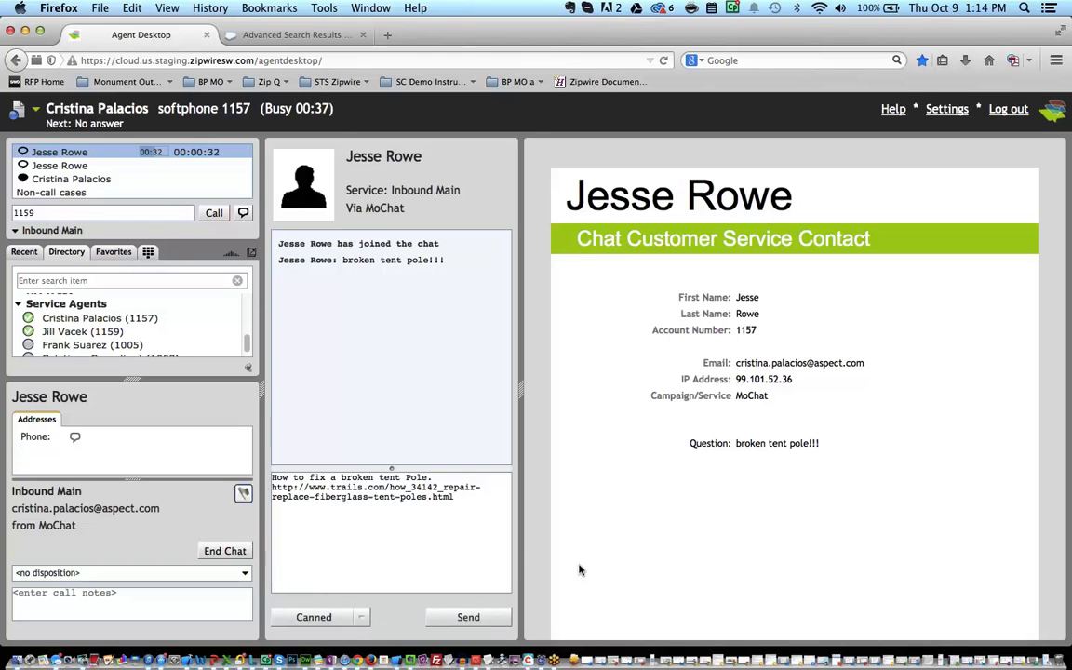
{"action": "left_click", "coordinate": [480, 523]}
{"action": "key", "text": "Return"}
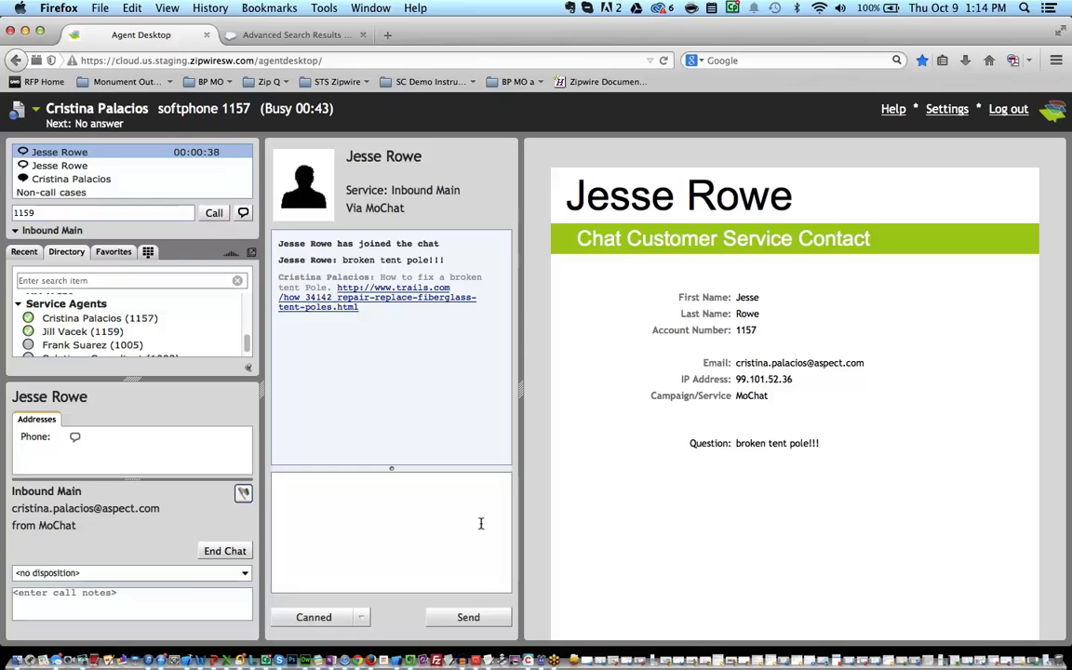
{"action": "key", "text": "ctrl+Left"}
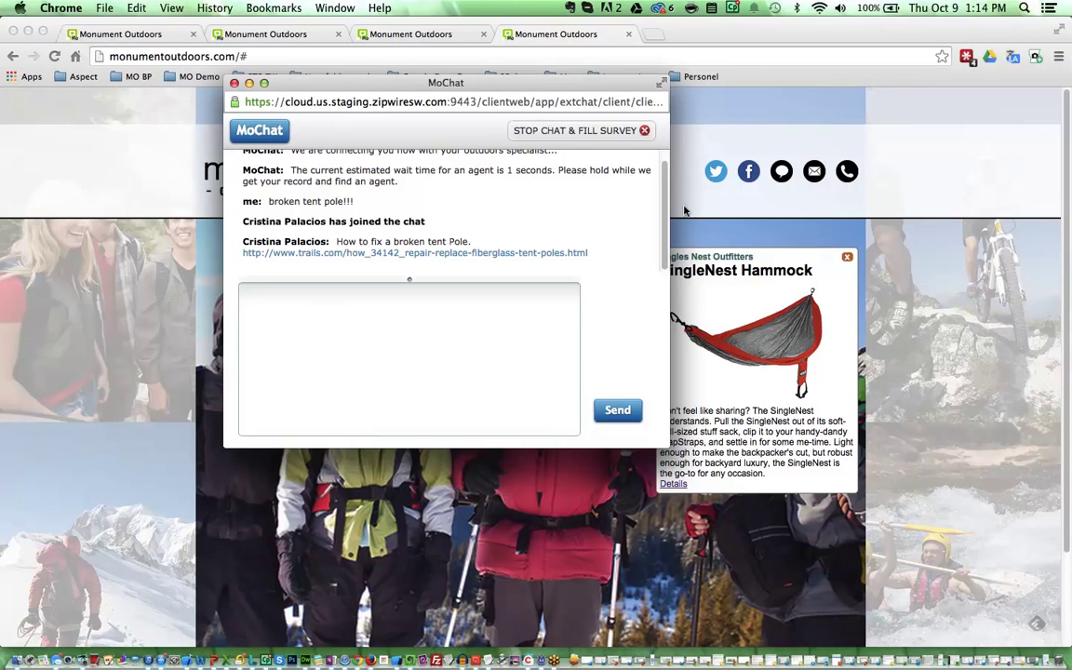
Stop the chat and submit the survey: very helpful, very likely, transcript by e-mail.
{"action": "left_click", "coordinate": [571, 129]}
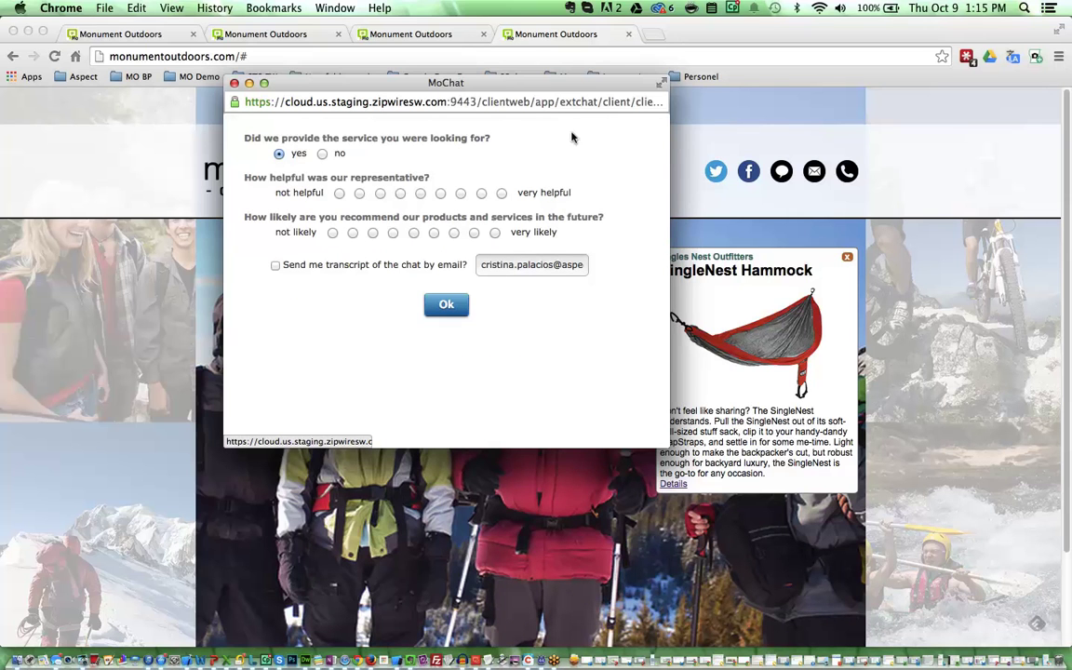
{"action": "left_click", "coordinate": [502, 193]}
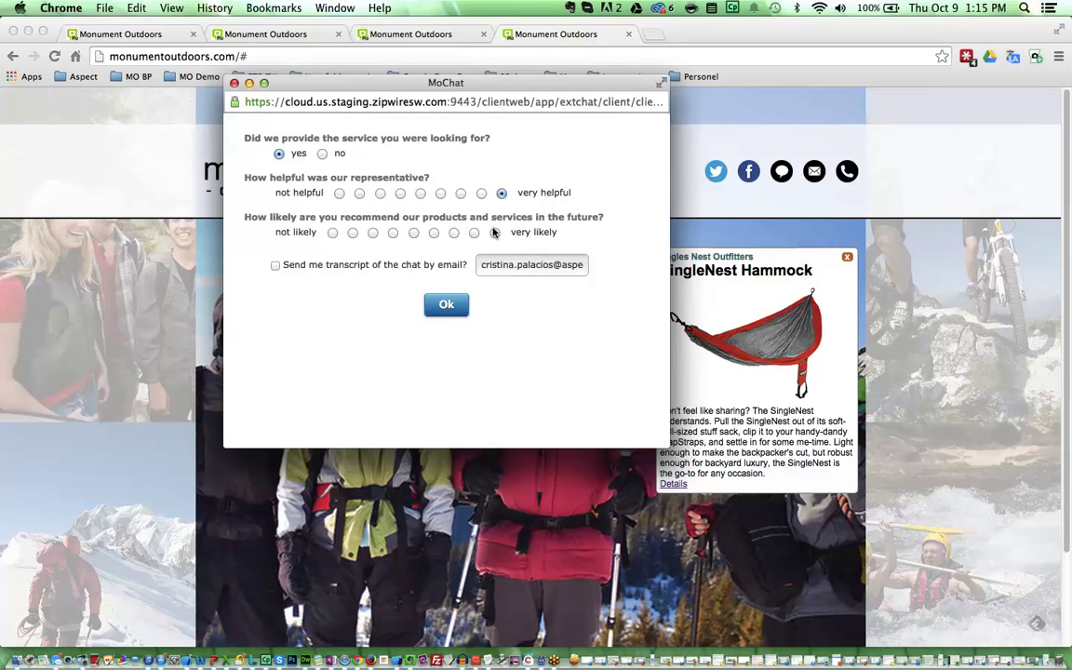
{"action": "left_click", "coordinate": [494, 232]}
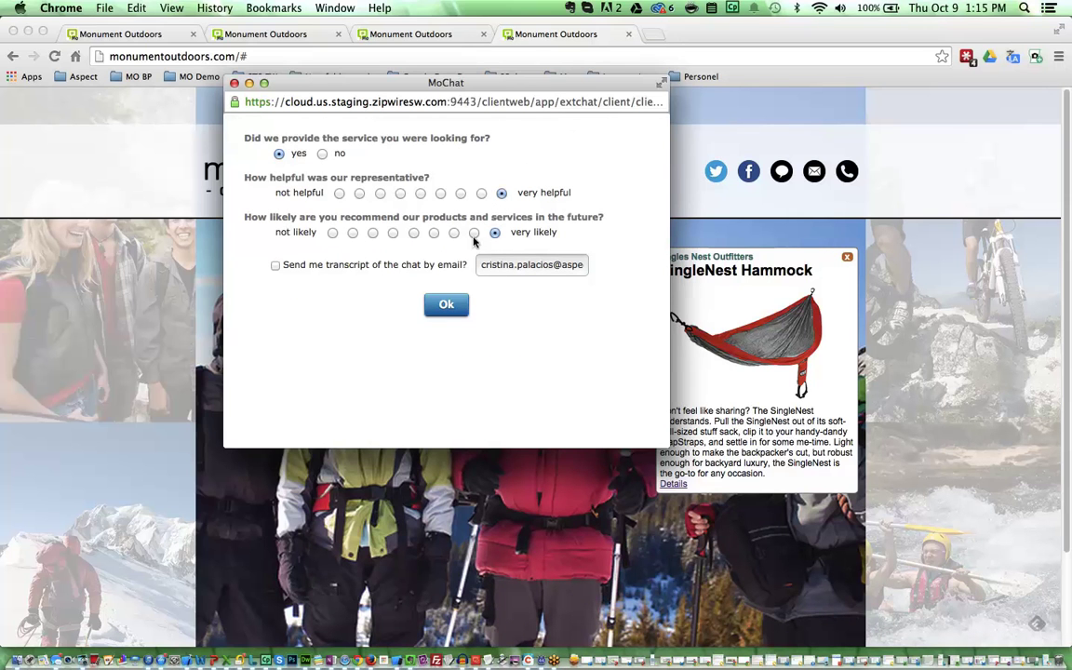
{"action": "left_click", "coordinate": [275, 265]}
{"action": "left_click", "coordinate": [446, 305]}
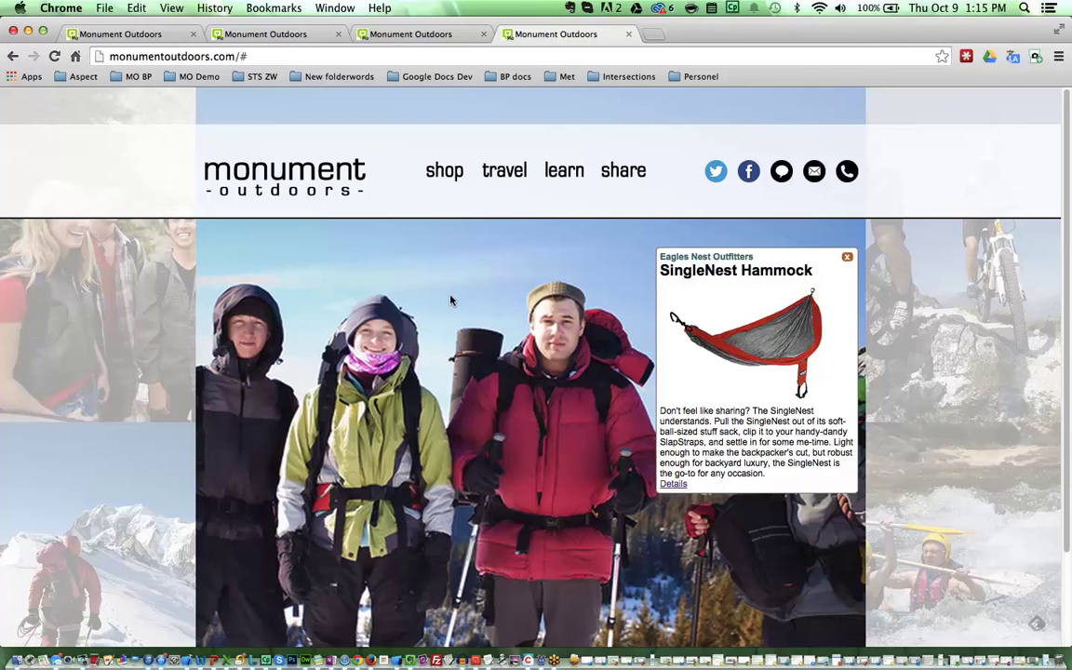
{"action": "key", "text": "super+Tab"}
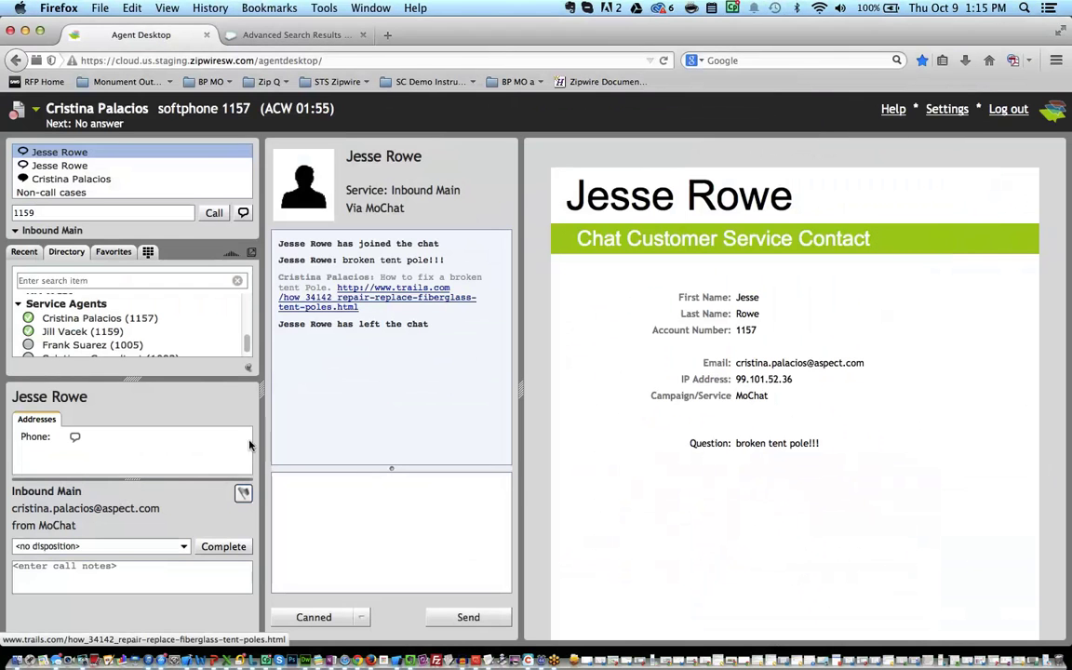
Give the first chat the Warranty Process disposition, flag it, and complete it.
{"action": "left_click", "coordinate": [138, 547]}
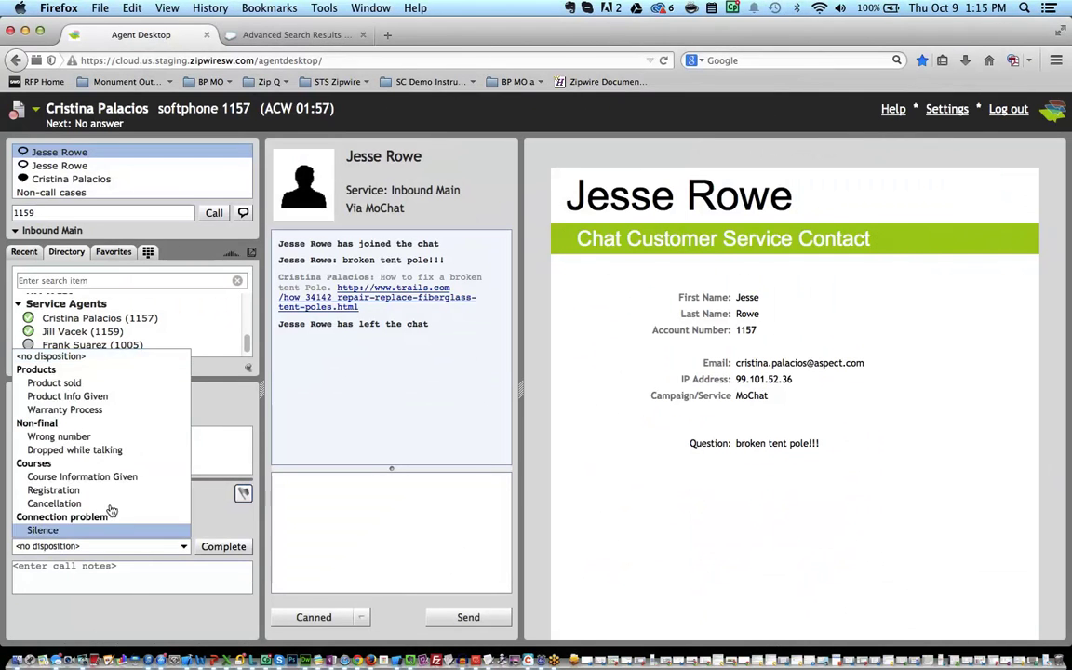
{"action": "left_click", "coordinate": [65, 409]}
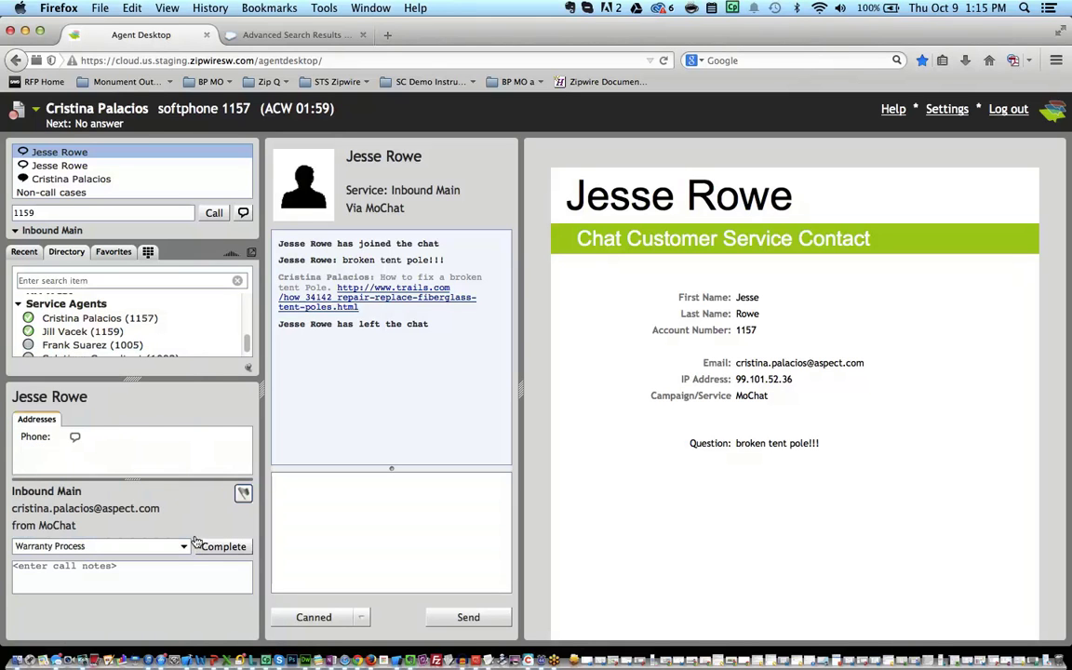
{"action": "left_click", "coordinate": [240, 493]}
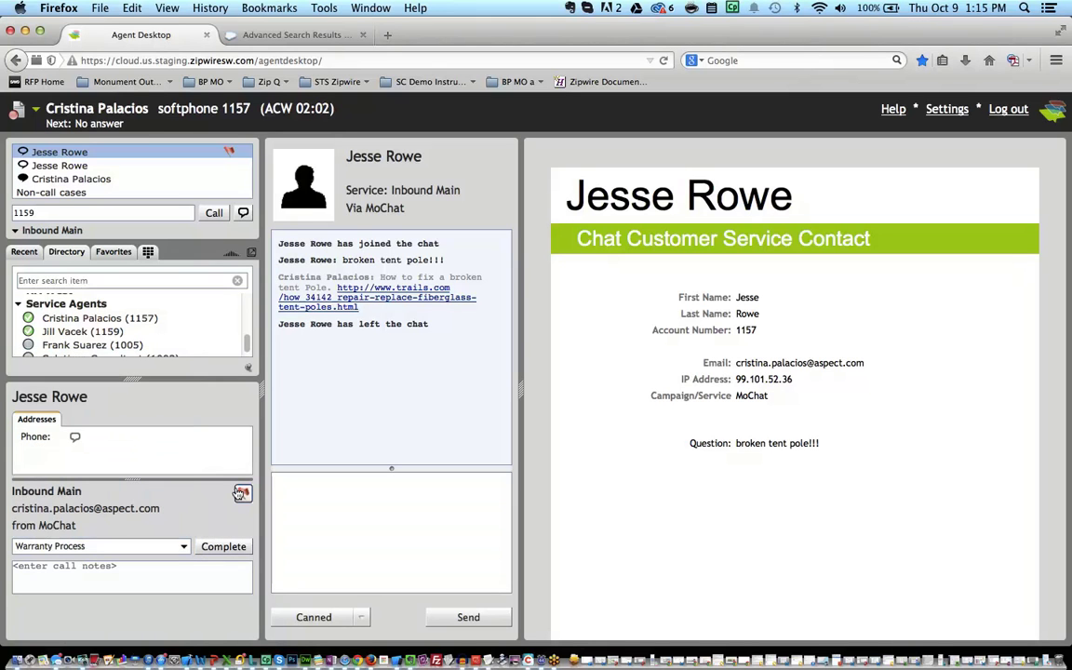
{"action": "left_click", "coordinate": [221, 545]}
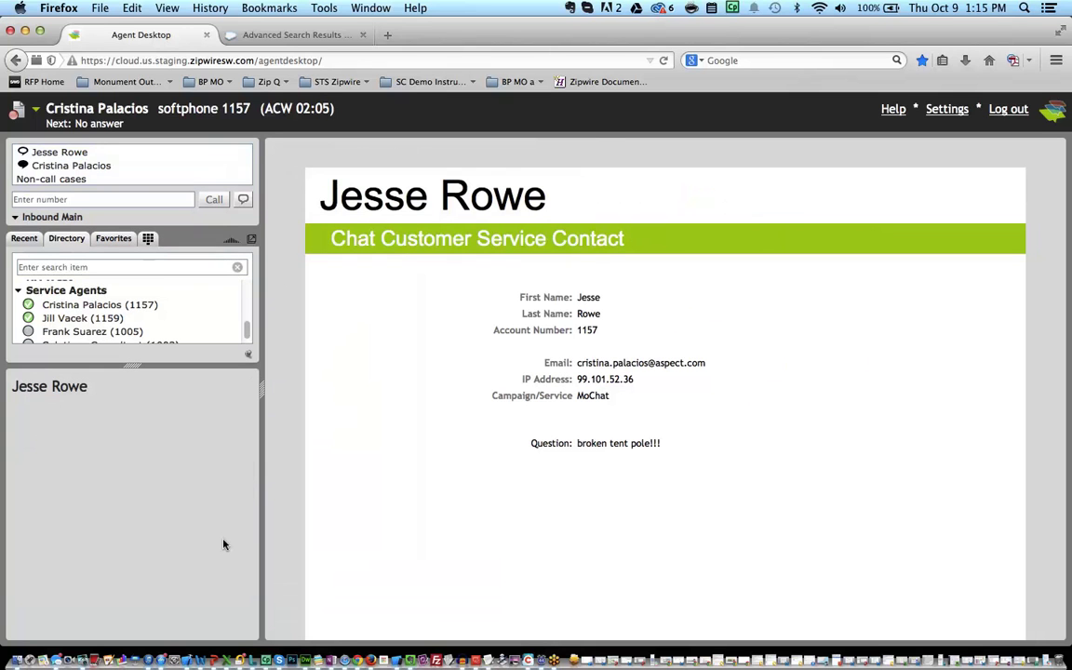
Complete the second chat with Warranty Process and set the agent state to Ready.
{"action": "left_click", "coordinate": [74, 154]}
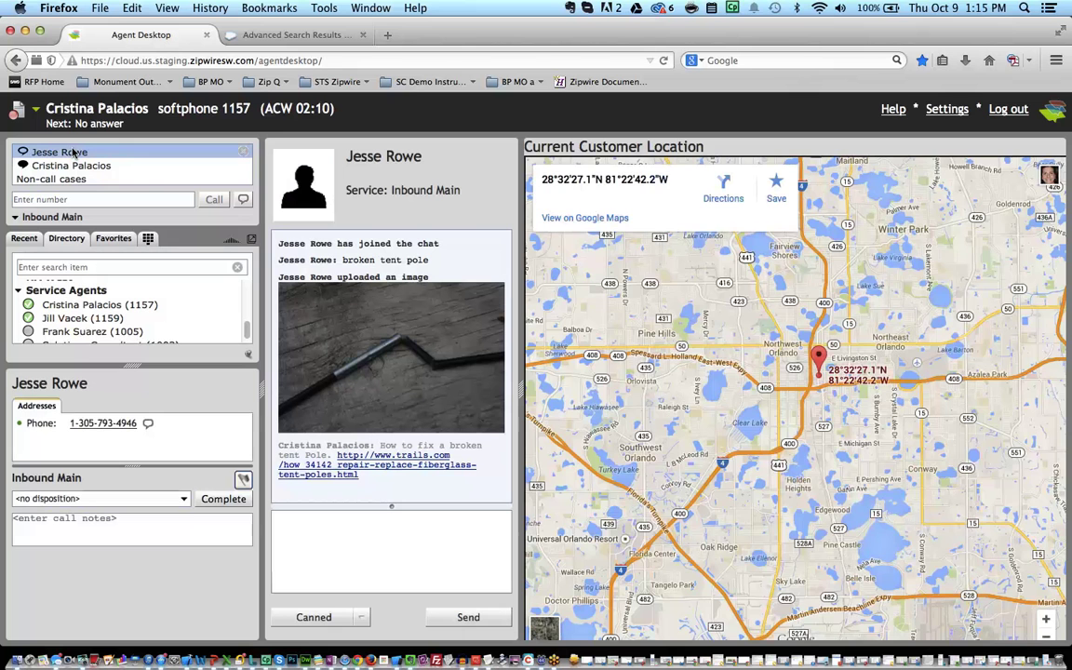
{"action": "left_click", "coordinate": [130, 498]}
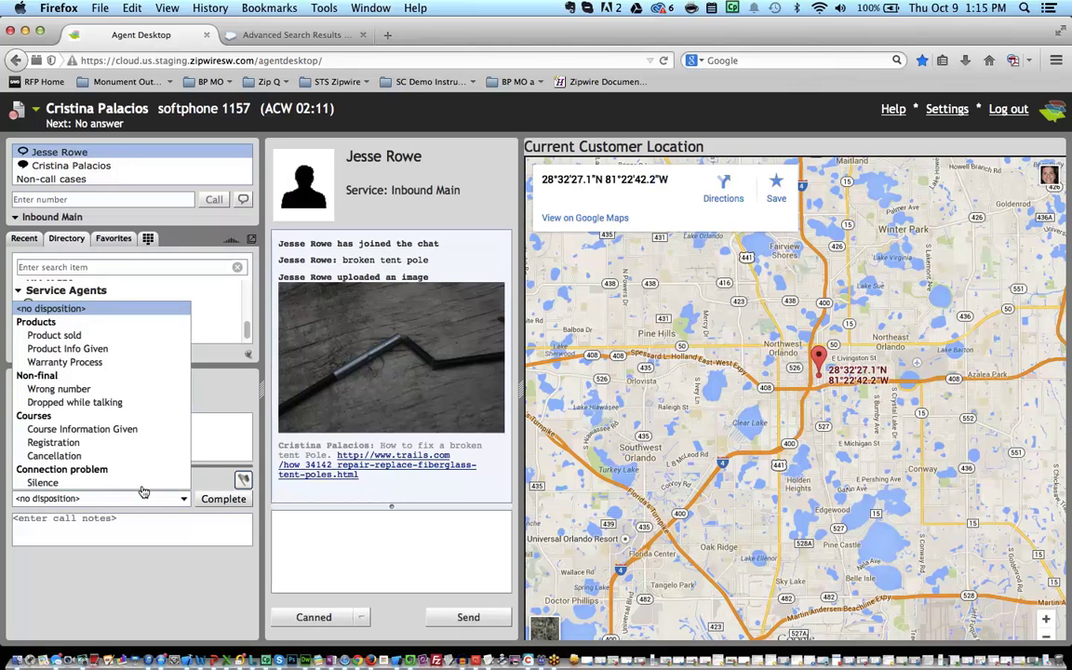
{"action": "left_click", "coordinate": [86, 361]}
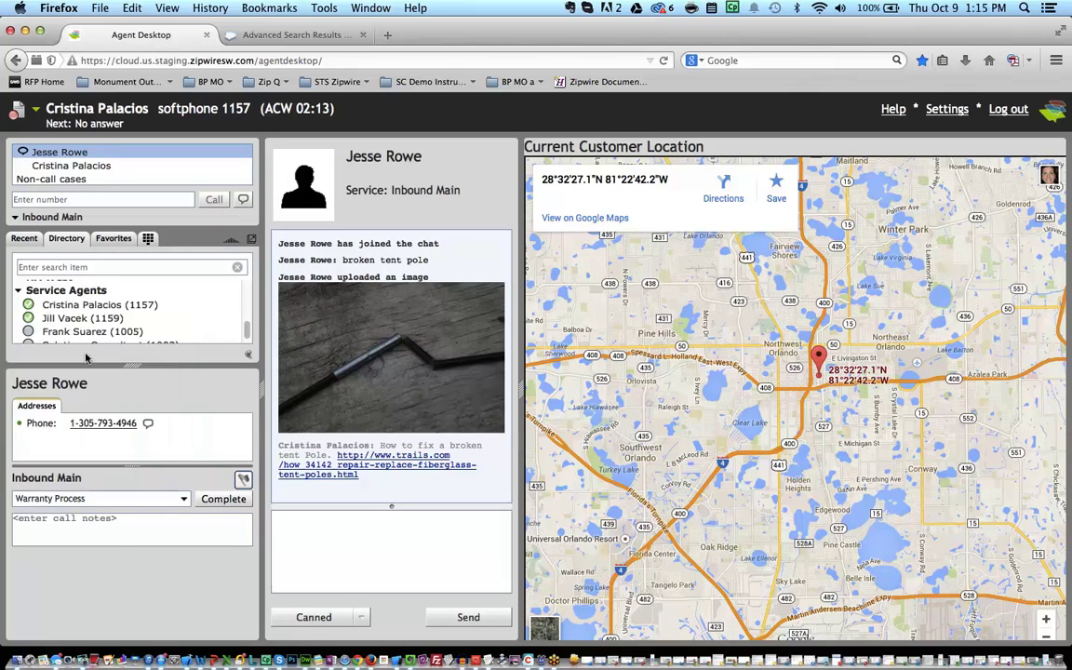
{"action": "left_click", "coordinate": [224, 499]}
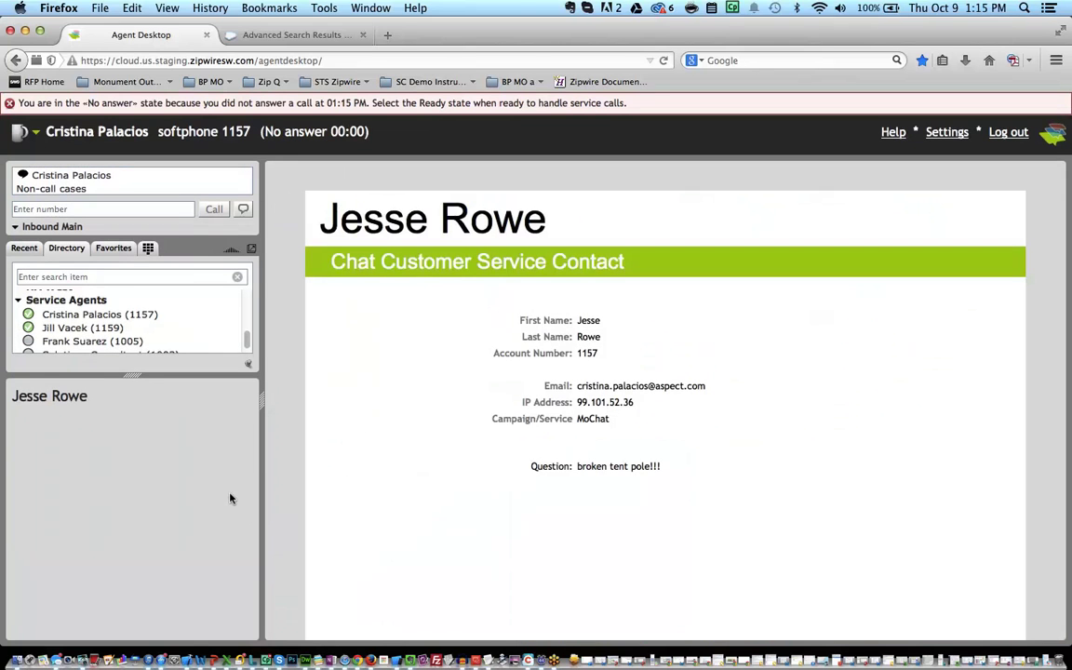
{"action": "left_click", "coordinate": [26, 131]}
{"action": "left_click", "coordinate": [43, 162]}
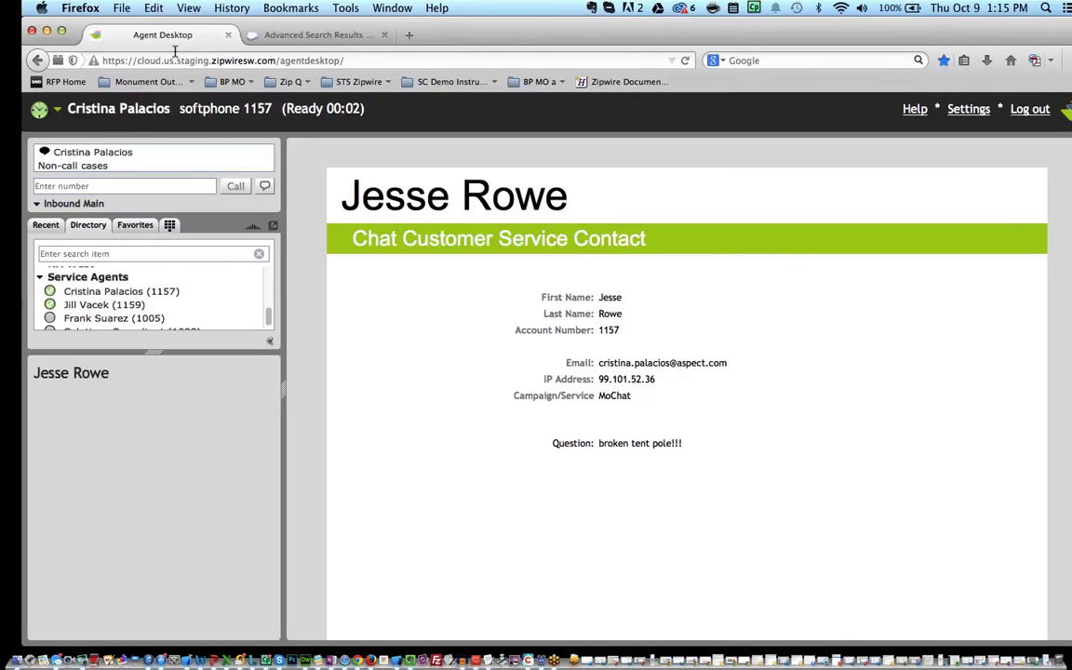
Bring up Chrome showing the monumentoutdoors.com home page with the SingleNest Hammock offer.
{"action": "key", "text": "super+Tab"}
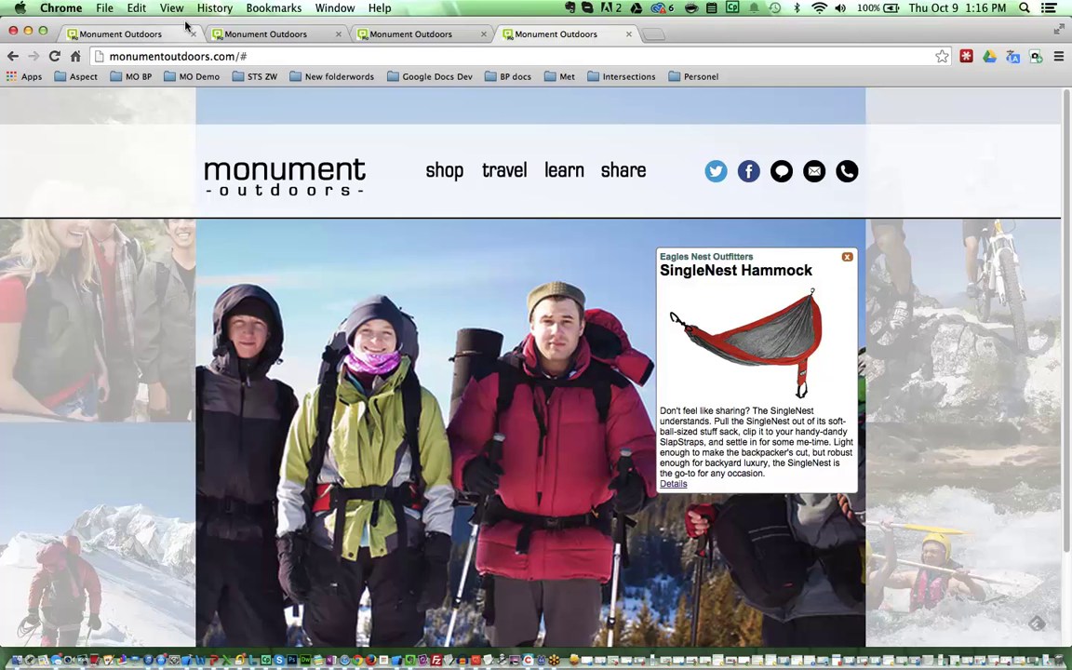
Call the store from Lync and watch it ring as an Inbound Main call on the agent desktop.
{"action": "left_click", "coordinate": [847, 171]}
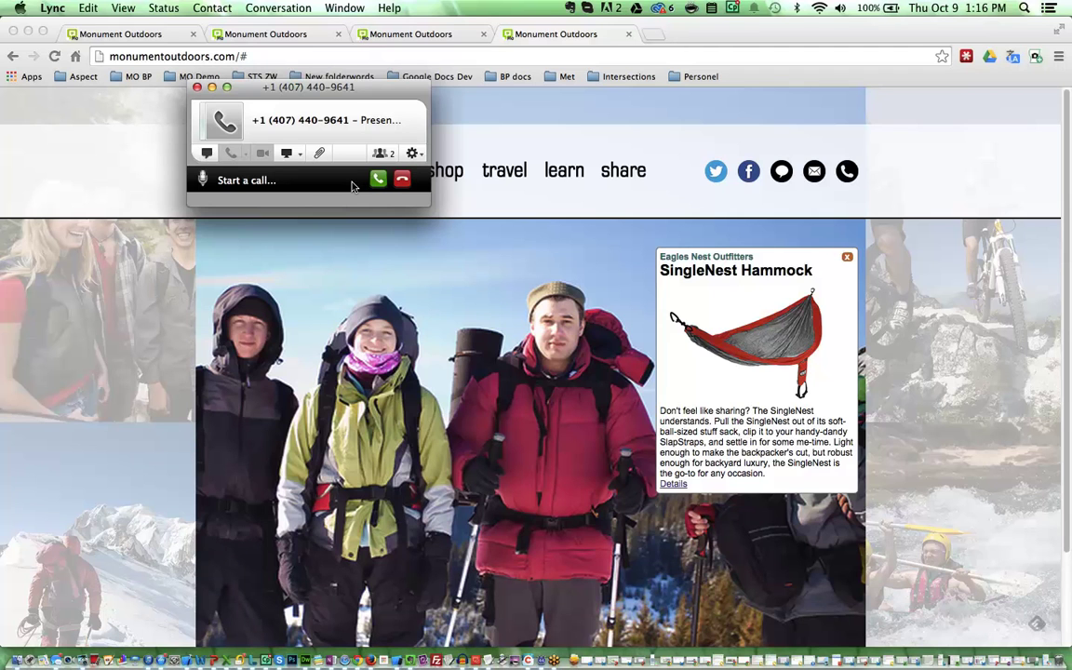
{"action": "key", "text": "ctrl+Right"}
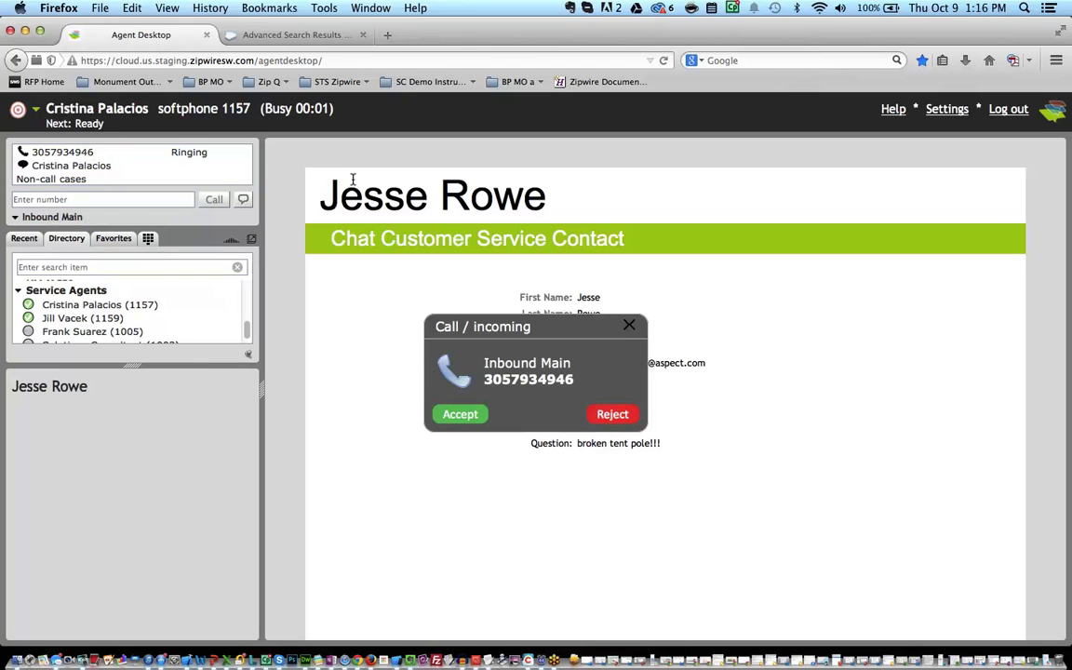
Accept the Inbound Main call, review Database Query, Web CRM and Local Weather, and flag it.
{"action": "left_click", "coordinate": [460, 414]}
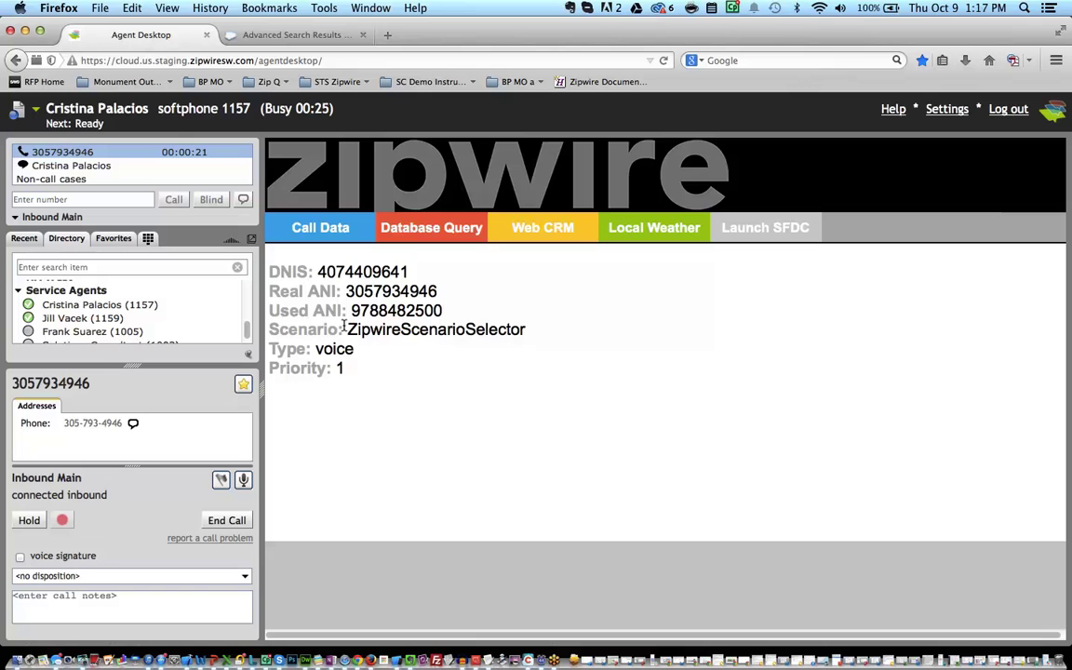
{"action": "left_click", "coordinate": [423, 229]}
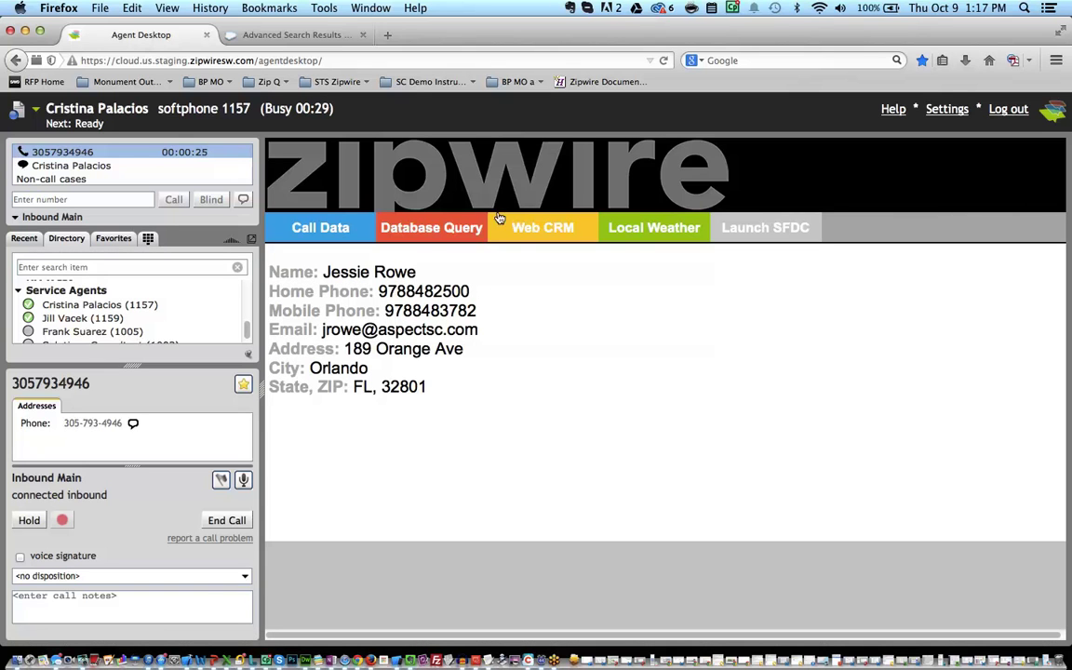
{"action": "left_click", "coordinate": [527, 225]}
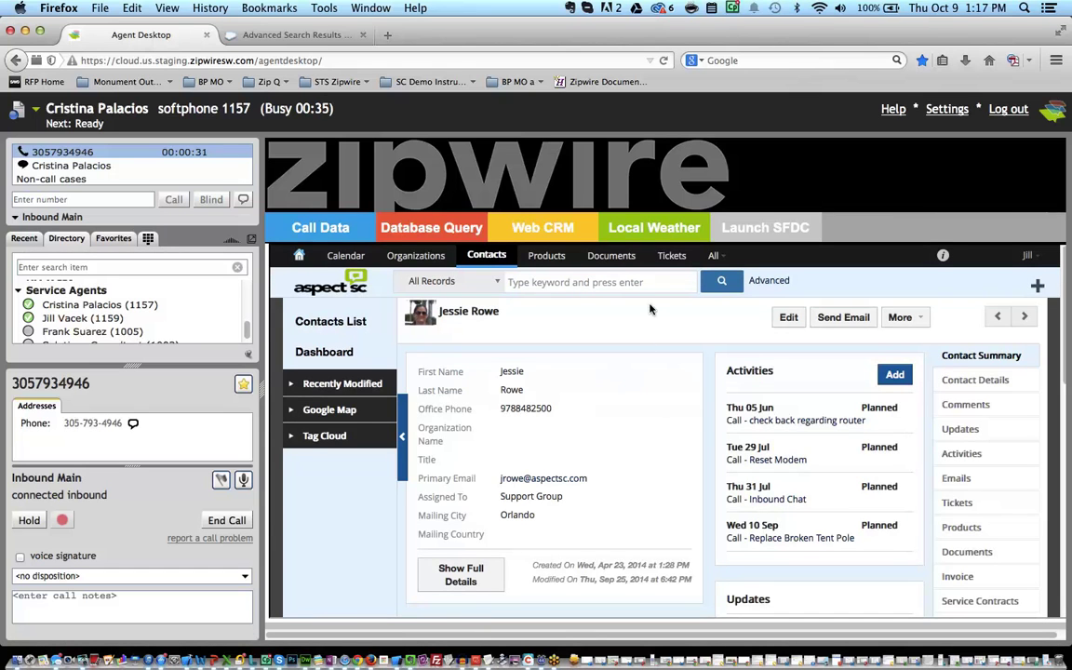
{"action": "left_click", "coordinate": [651, 229]}
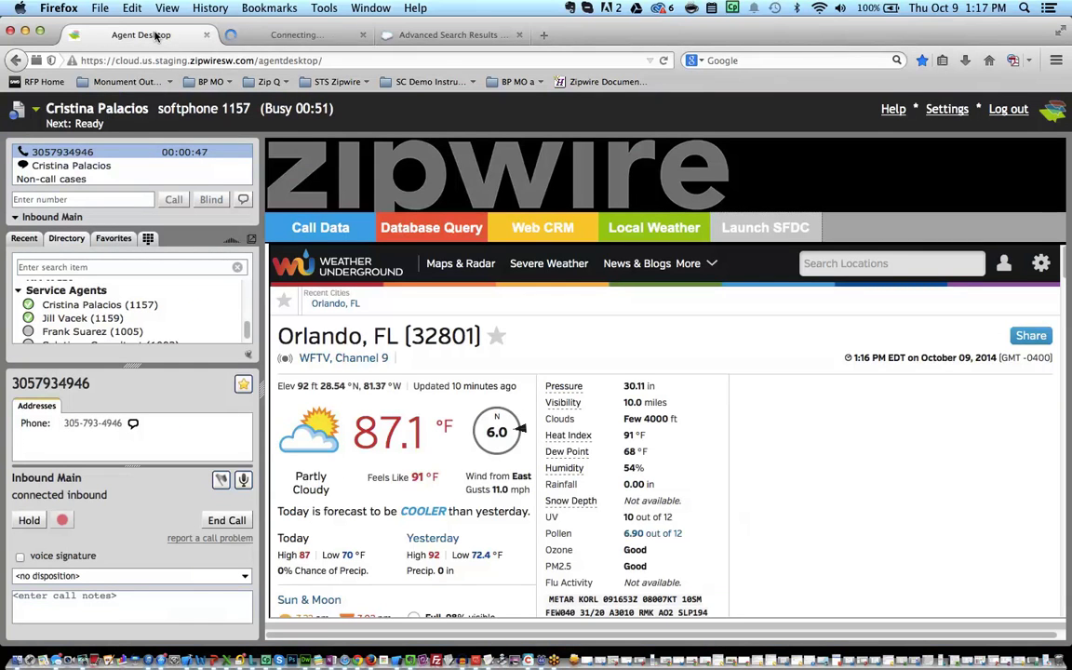
{"action": "left_click", "coordinate": [216, 479]}
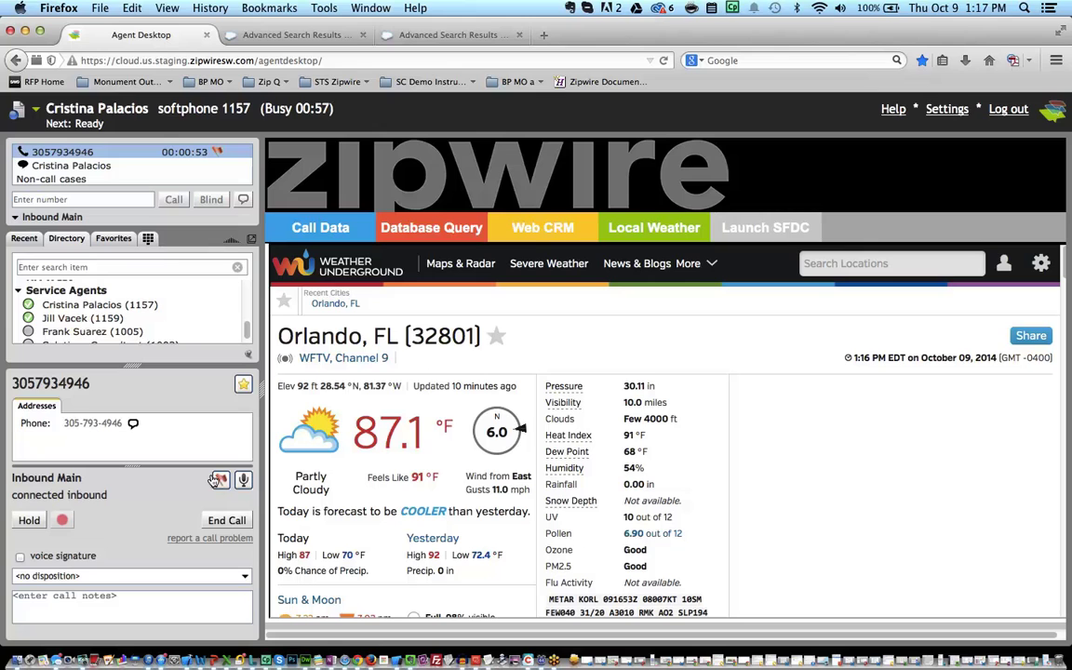
{"action": "key", "text": "ctrl+Right"}
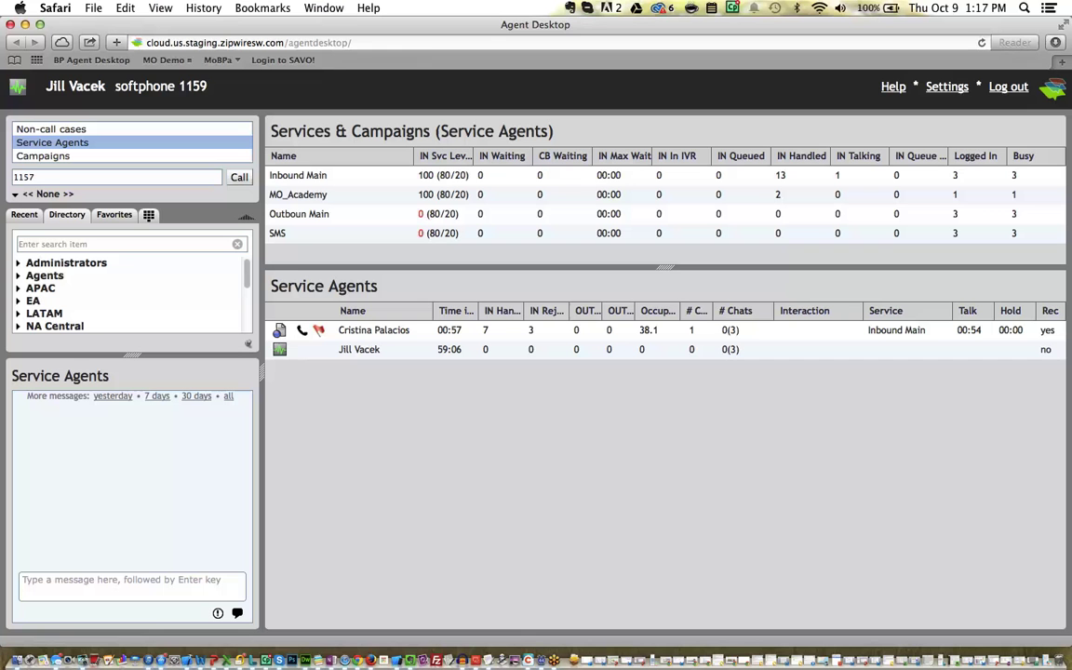
From Service Agents, send the busy agent the chat message 'how i help'.
{"action": "left_click", "coordinate": [317, 334]}
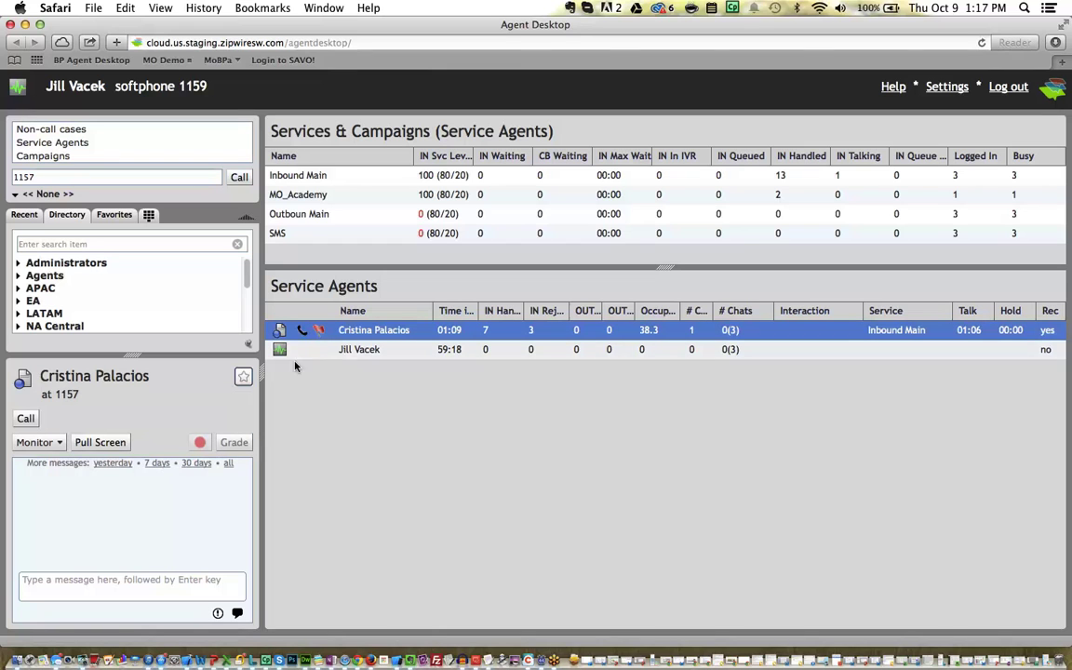
{"action": "left_click", "coordinate": [96, 579]}
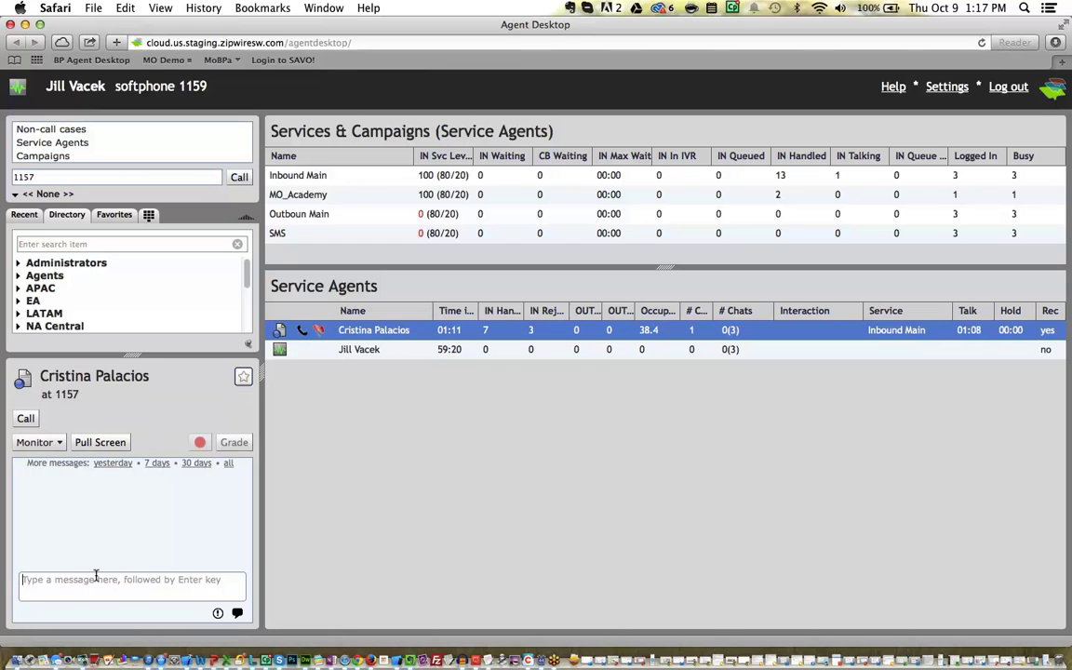
{"action": "type", "text": "how i help"}
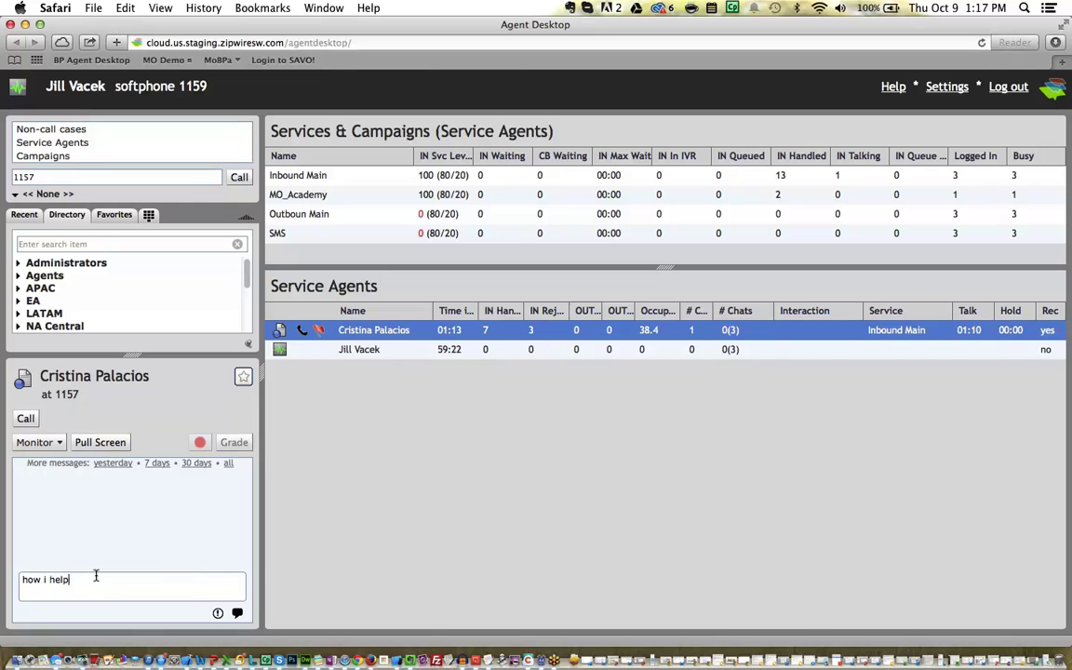
{"action": "key", "text": "Return"}
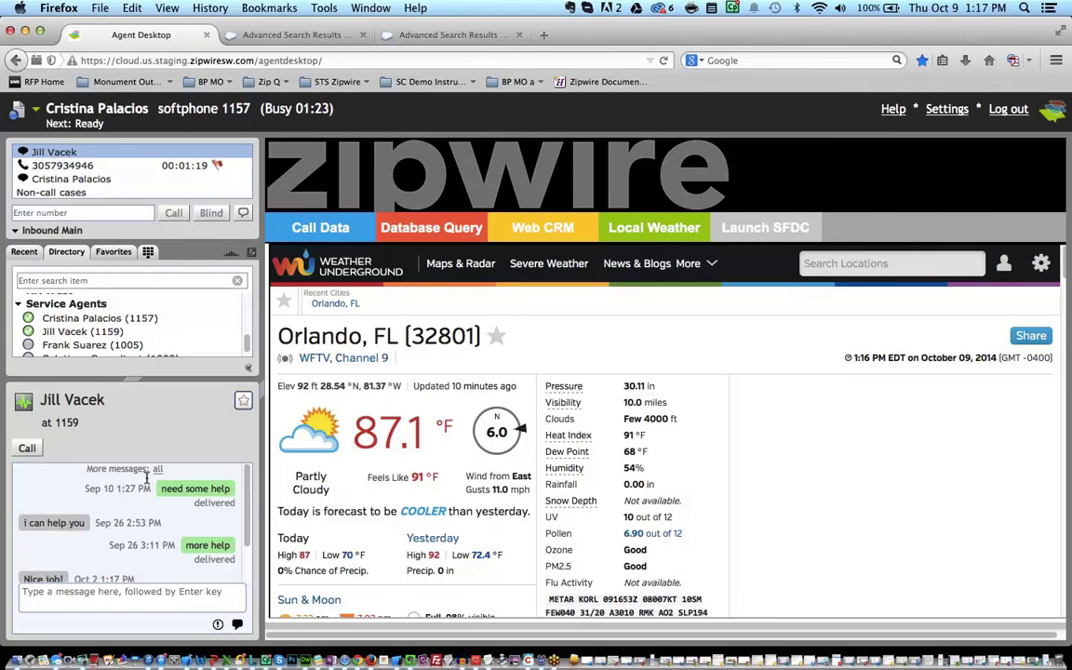
{"action": "key", "text": "ctrl+Right"}
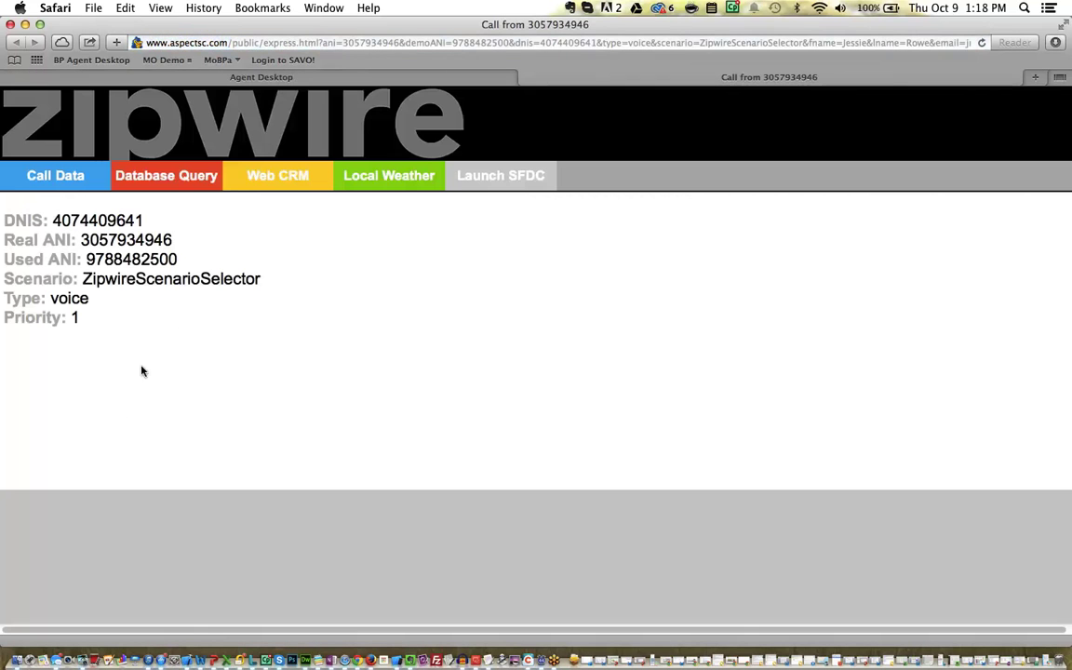
Start silently monitoring the agent's call via Monitor > Monitor on the Agent Desktop tab.
{"action": "left_click", "coordinate": [265, 77]}
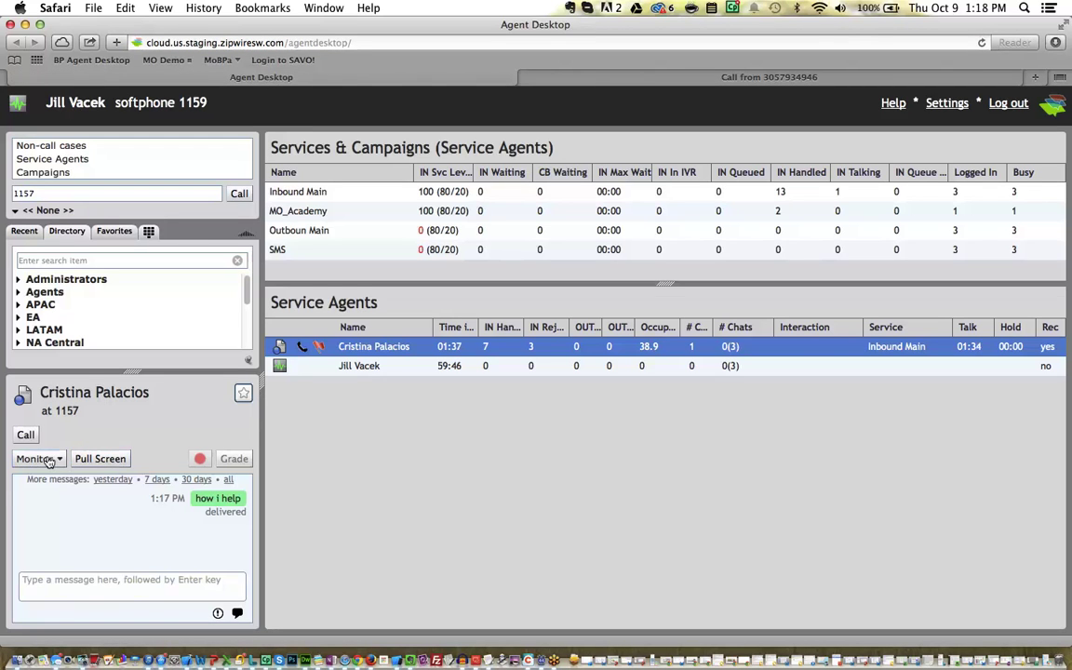
{"action": "left_click", "coordinate": [54, 460]}
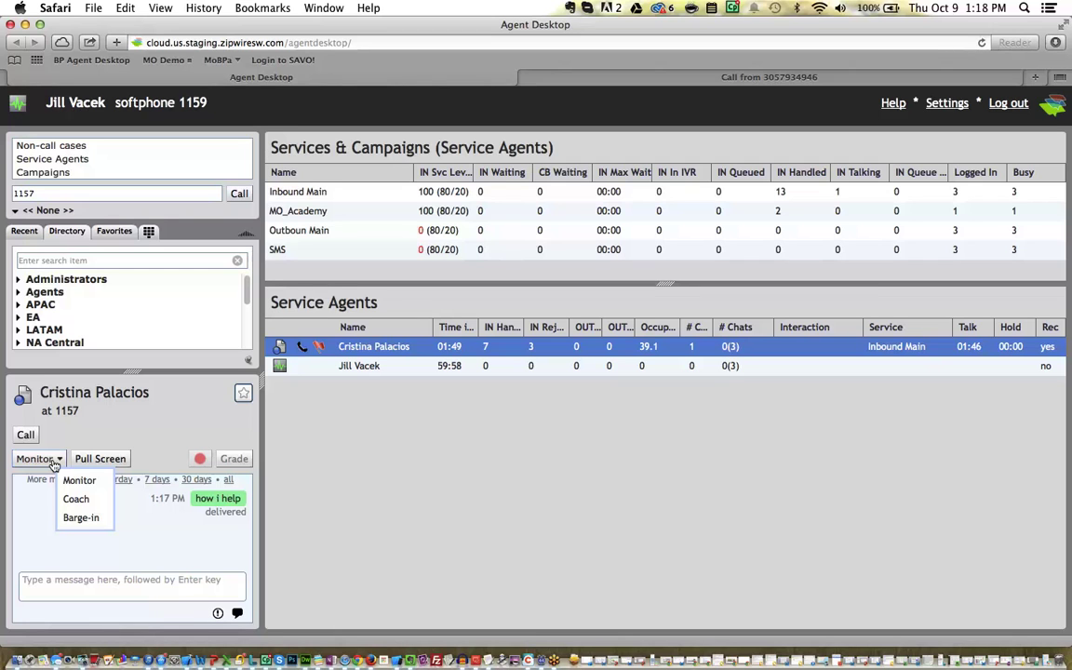
{"action": "left_click", "coordinate": [65, 480]}
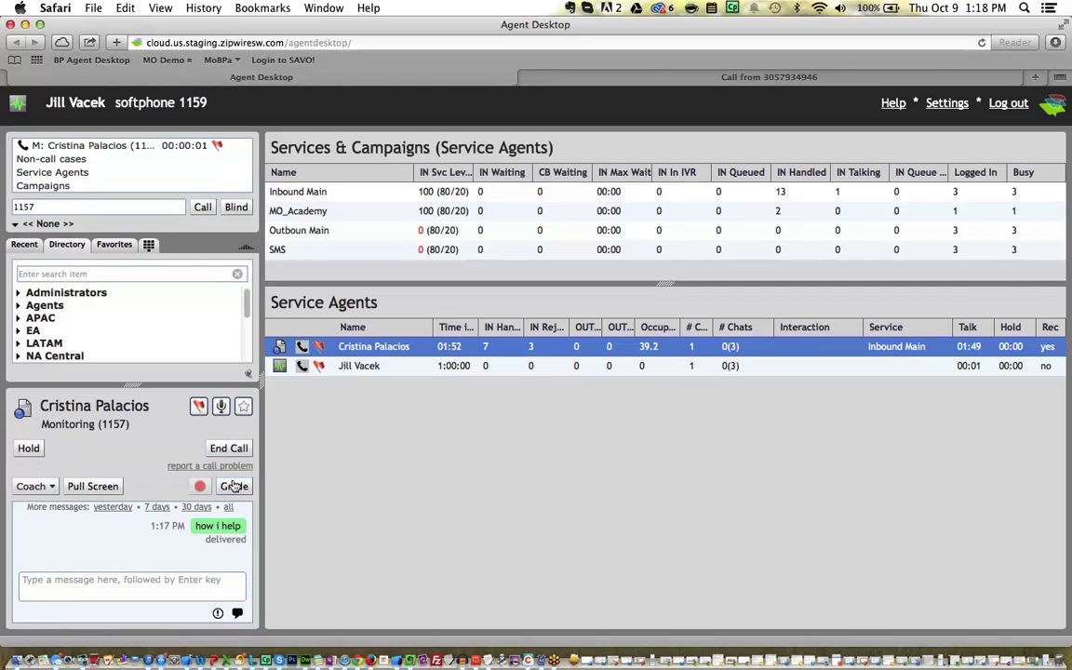
Grade the agent Friendliness 2 and Expertise 4, then end the monitoring call.
{"action": "left_click", "coordinate": [234, 486]}
{"action": "left_click", "coordinate": [561, 307]}
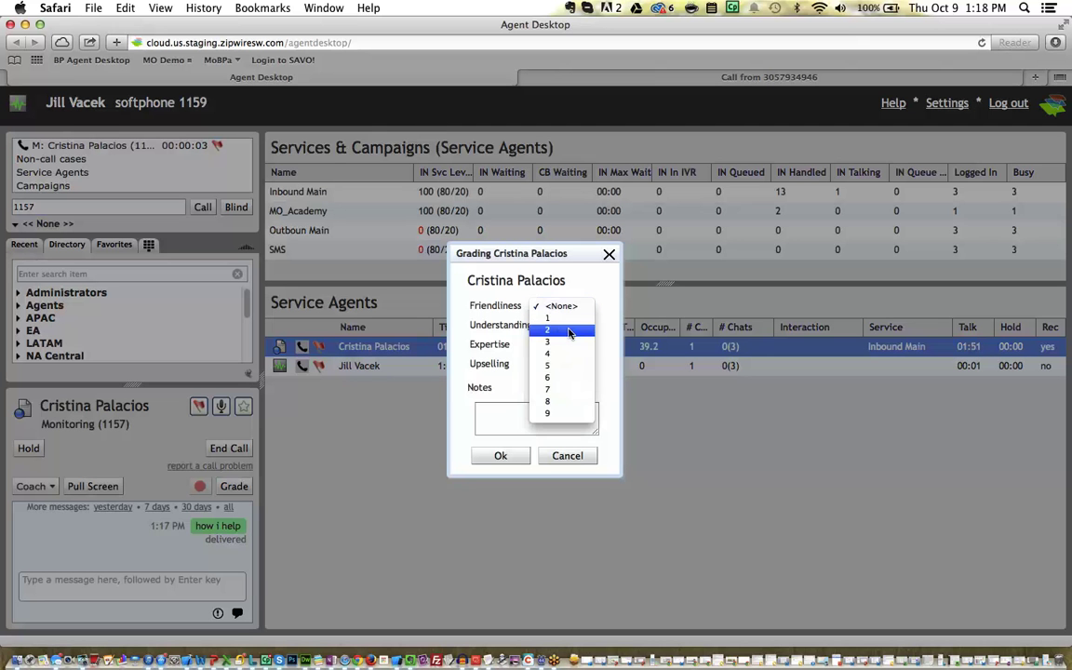
{"action": "left_click", "coordinate": [570, 332]}
{"action": "left_click", "coordinate": [565, 344]}
{"action": "left_click", "coordinate": [558, 395]}
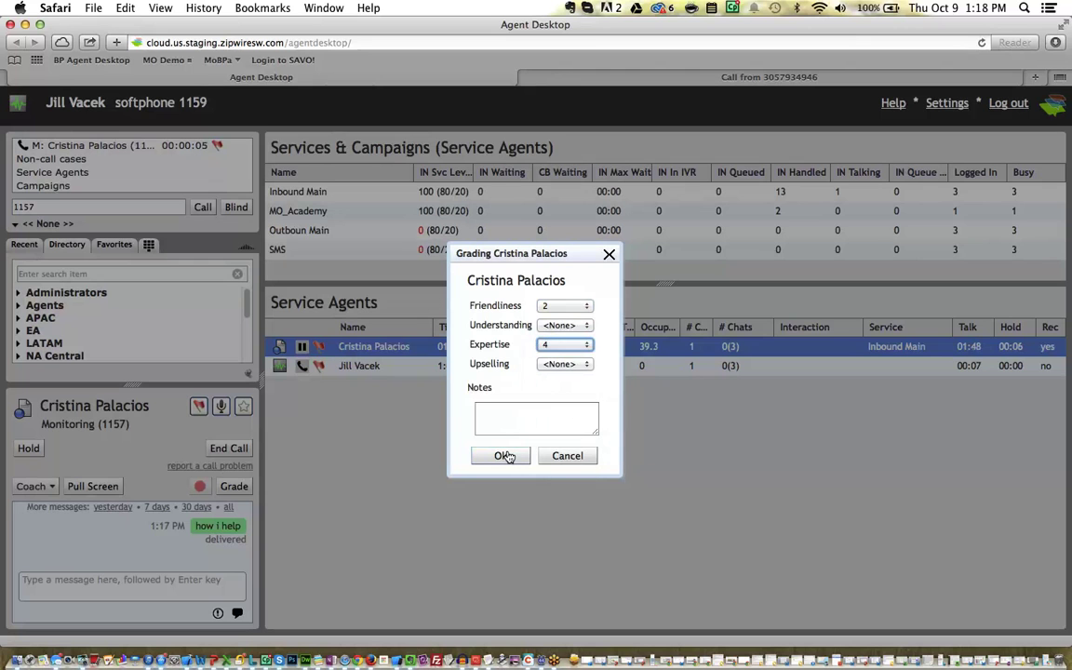
{"action": "left_click", "coordinate": [504, 456]}
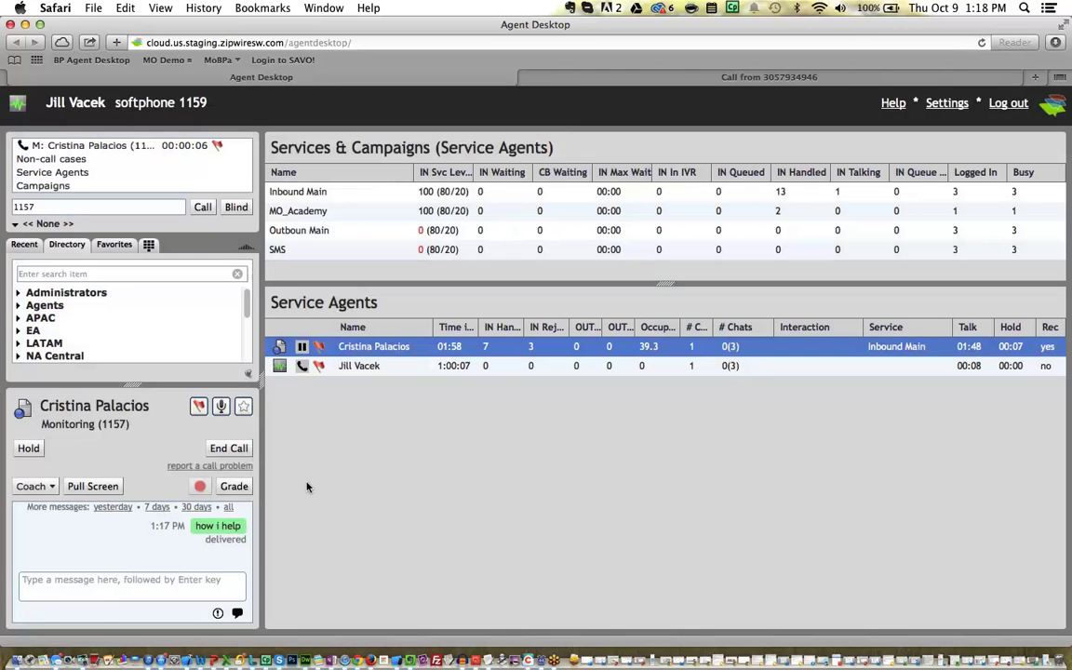
{"action": "left_click", "coordinate": [228, 447]}
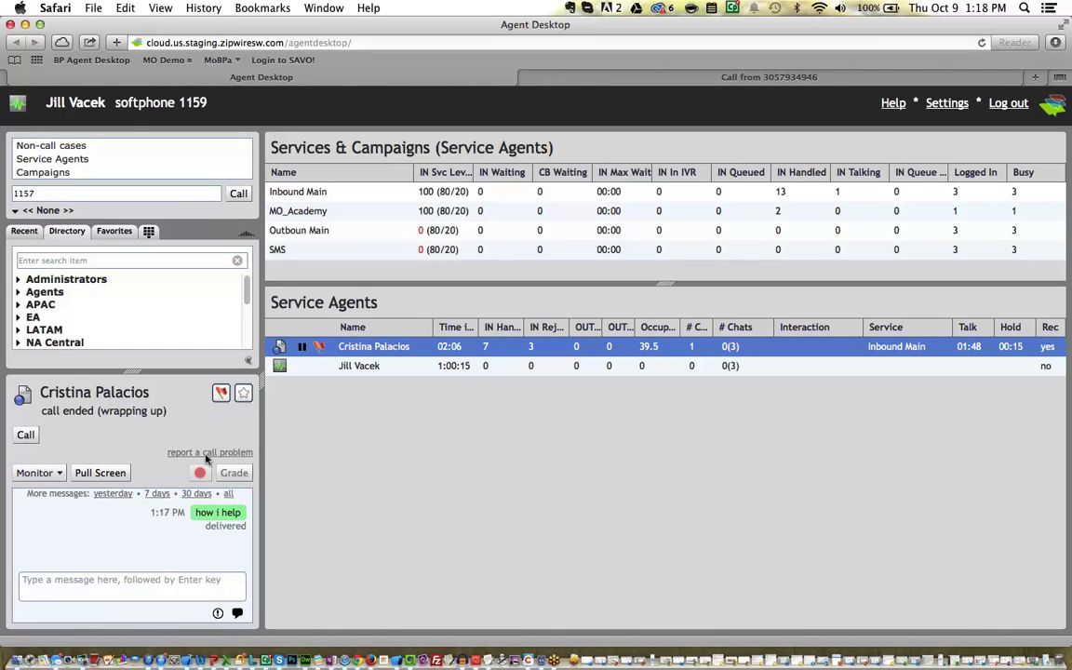
{"action": "key", "text": "ctrl+Left"}
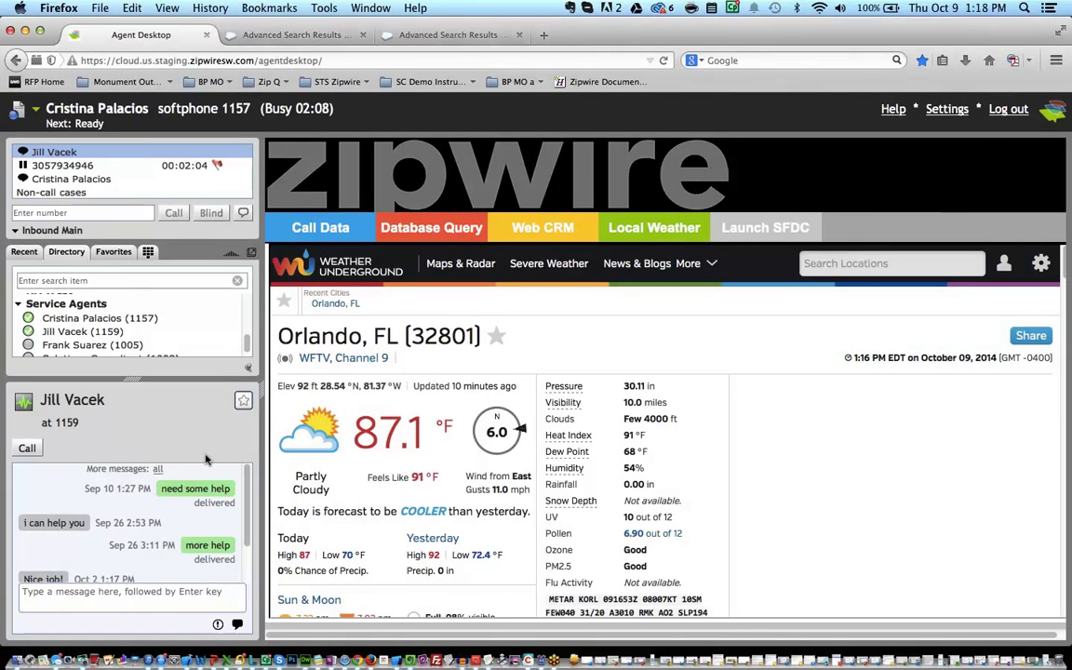
SMS the held caller the canned How-To's message 'How to fix a broken tent Pole'.
{"action": "left_click", "coordinate": [89, 166]}
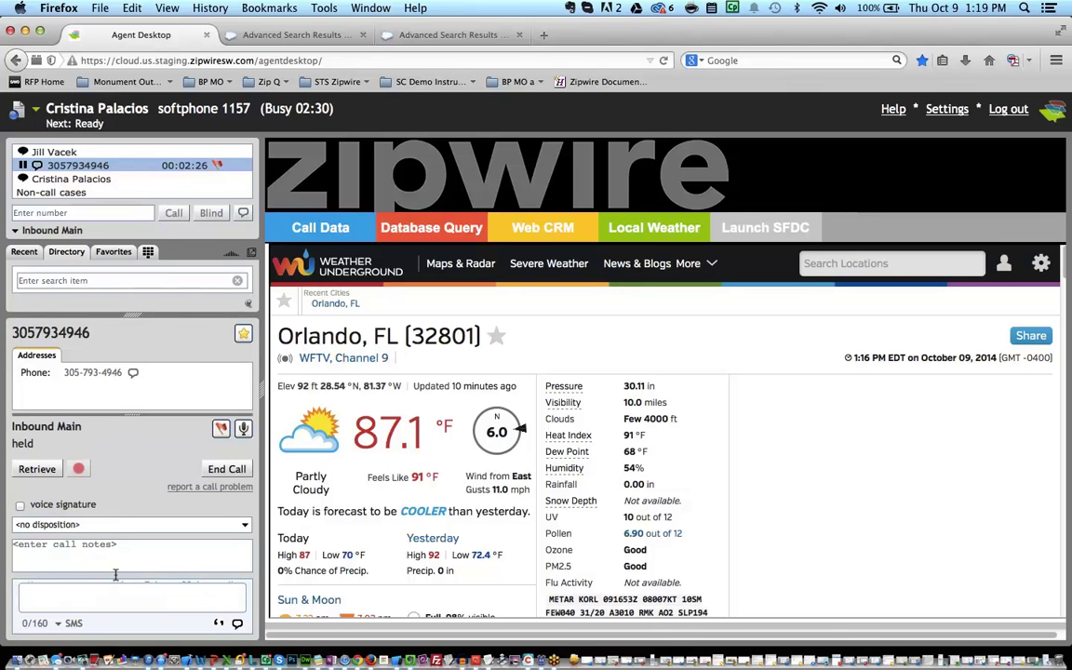
{"action": "left_click", "coordinate": [157, 593]}
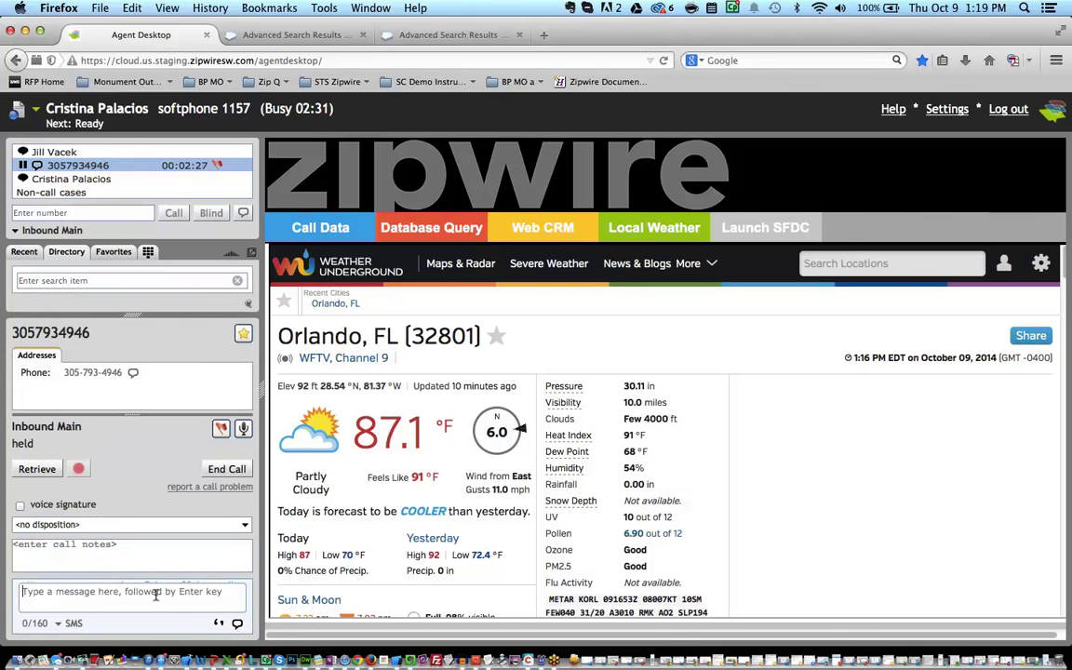
{"action": "left_click", "coordinate": [217, 624]}
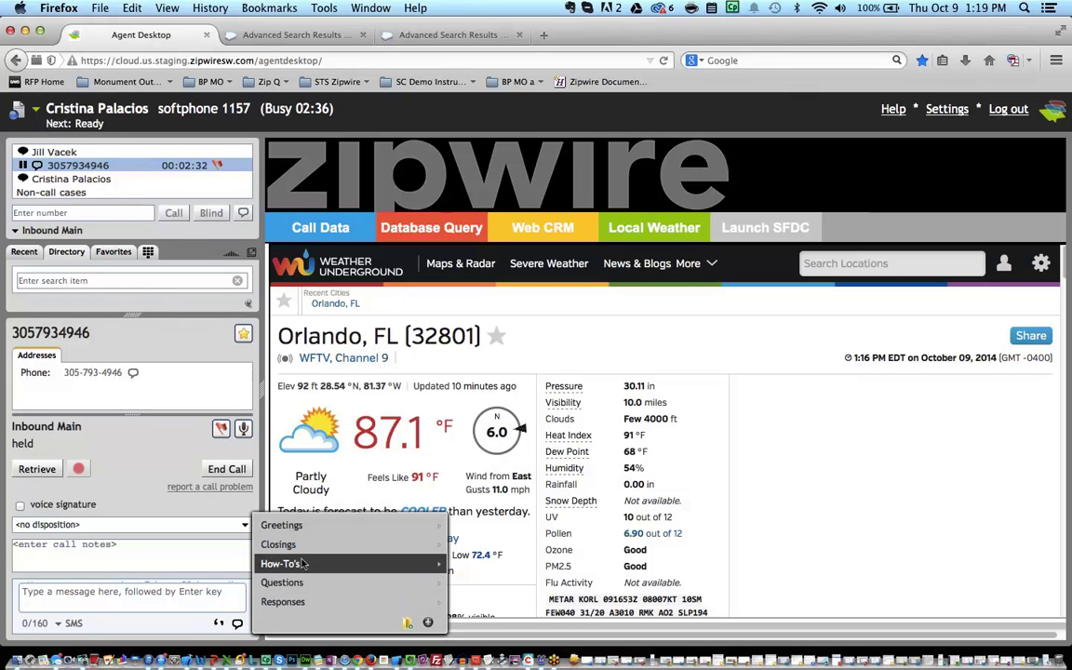
{"action": "mouse_move", "coordinate": [372, 564]}
{"action": "left_click", "coordinate": [476, 569]}
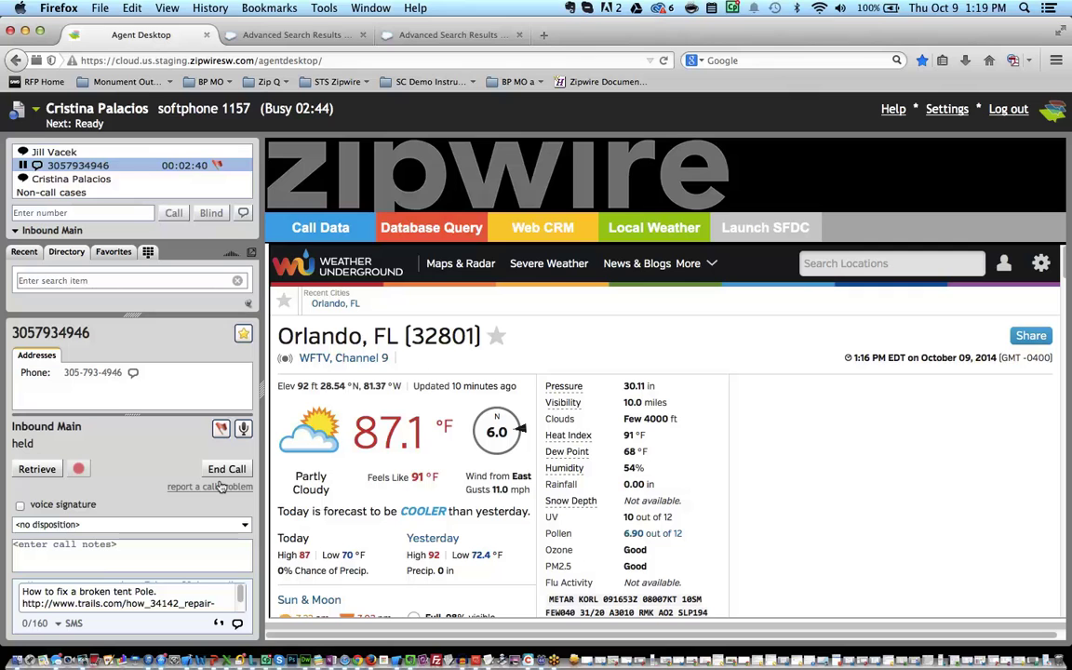
{"action": "key", "text": "Return"}
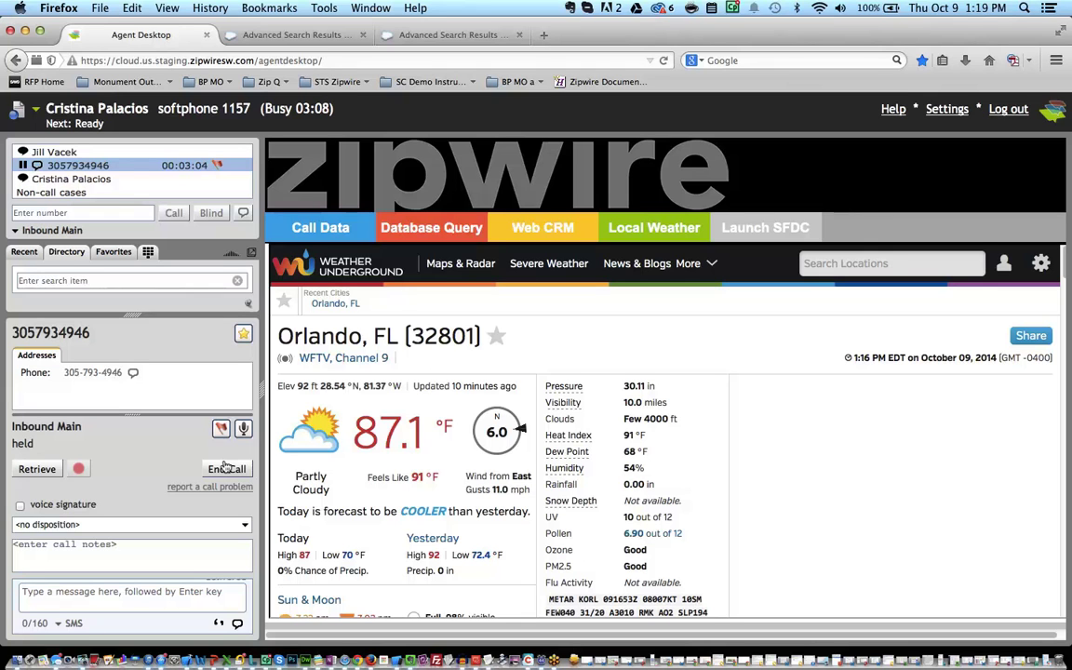
Hang up the Inbound Main call, moving the agent into ACW wrap-up.
{"action": "left_click", "coordinate": [224, 468]}
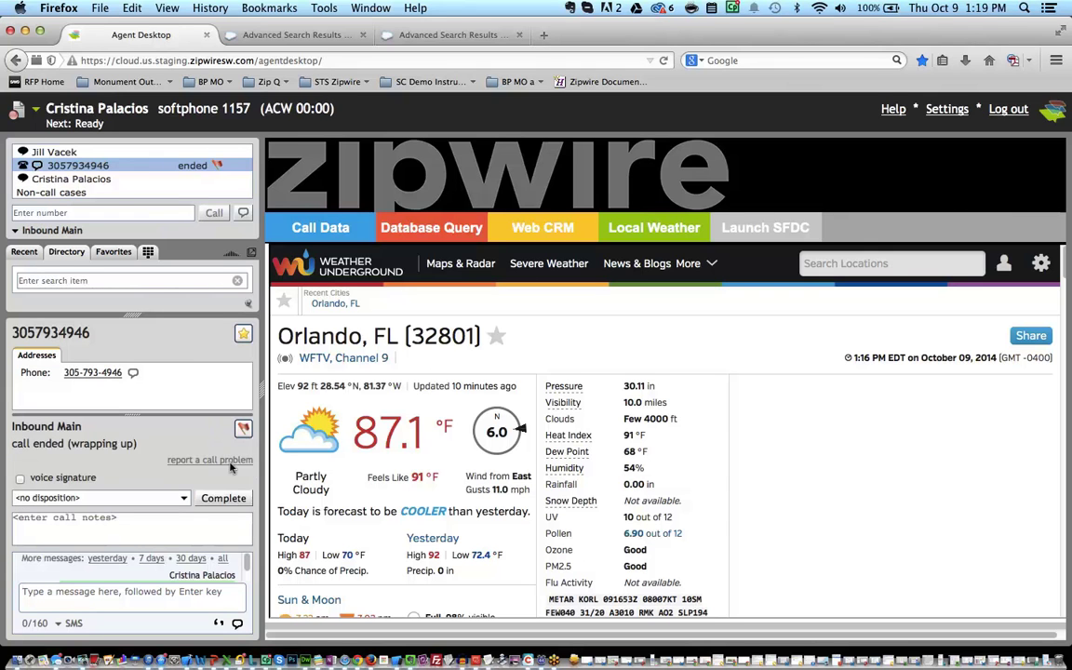